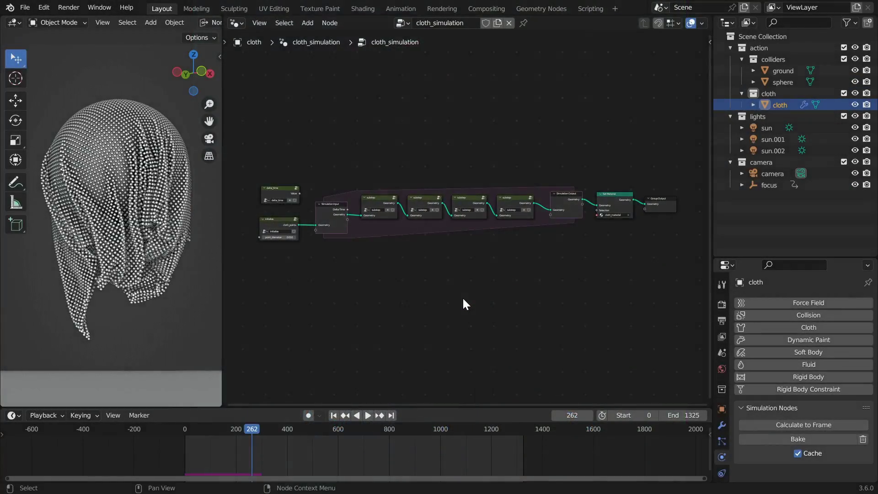
Maximize the node editor and inspect the contents of the delta_time group, returning to the main cloth_simulation tree.
key("ctrl+space")
middle_click_drag(288, 328, 501, 343)
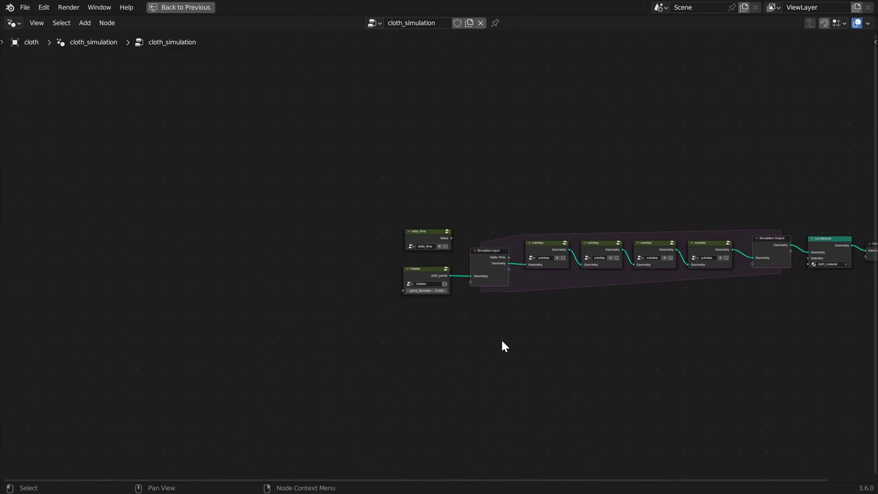
scroll(418, 215, "up", 5)
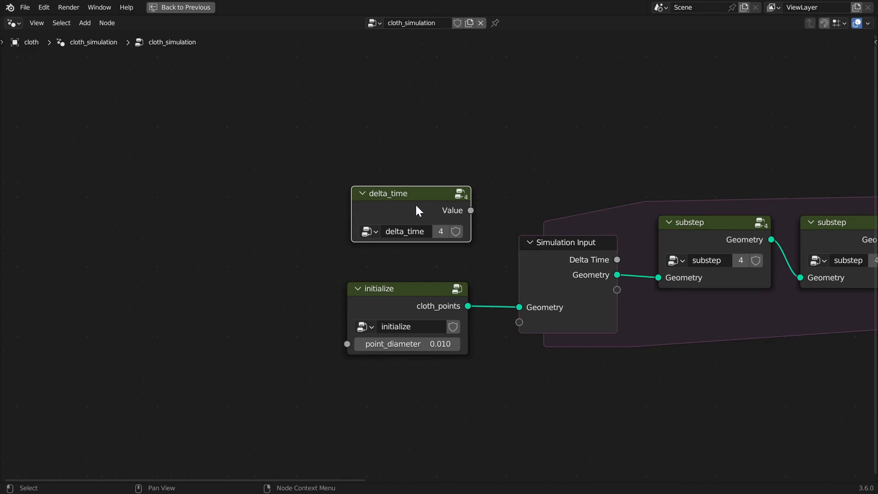
key("Tab")
left_click(362, 231)
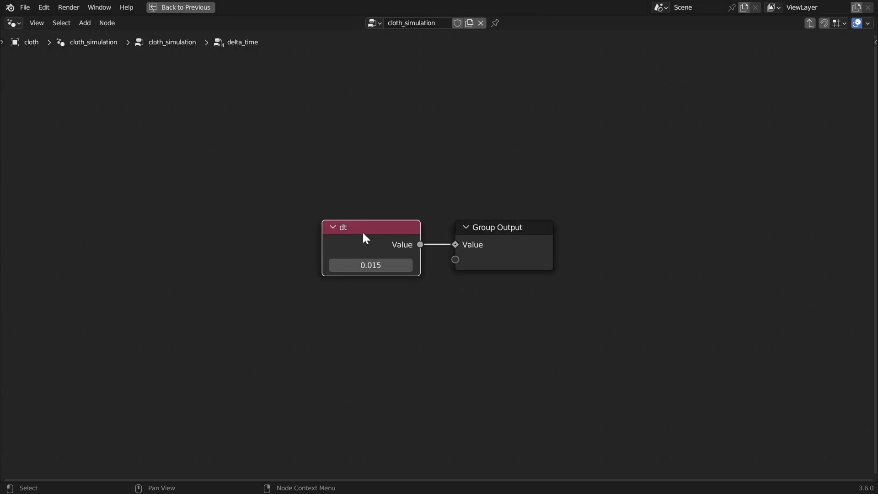
left_click(499, 228)
left_click(394, 231)
left_click(499, 233)
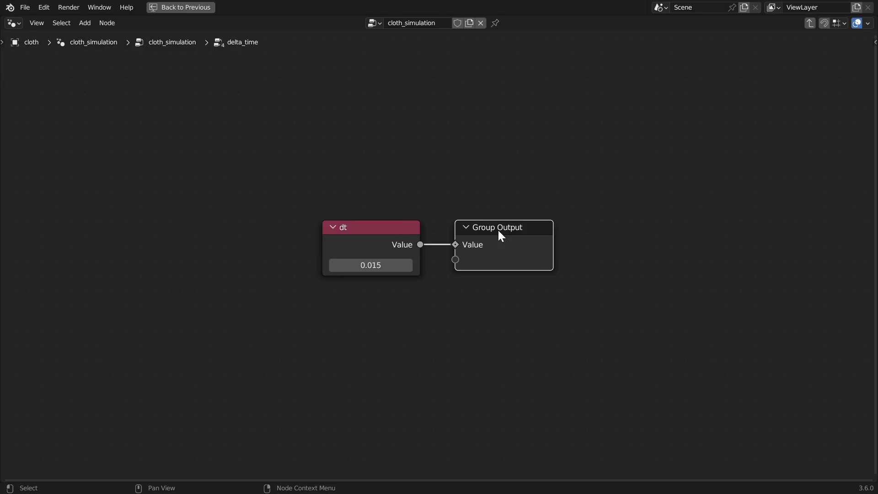
key("Tab")
left_click(498, 233)
scroll(497, 234, "down", 2)
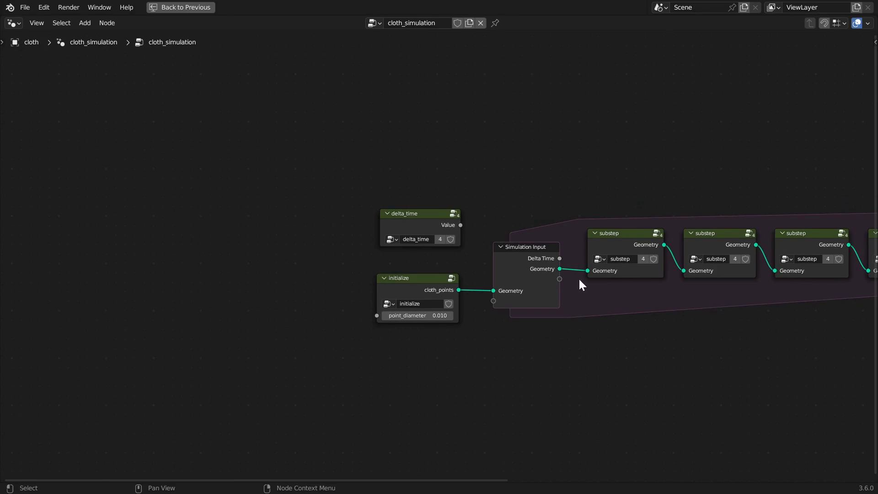
Set the dt value inside the delta_time group to 0.01 and return to the main tree.
left_click(379, 214)
key("Tab")
left_click(394, 230)
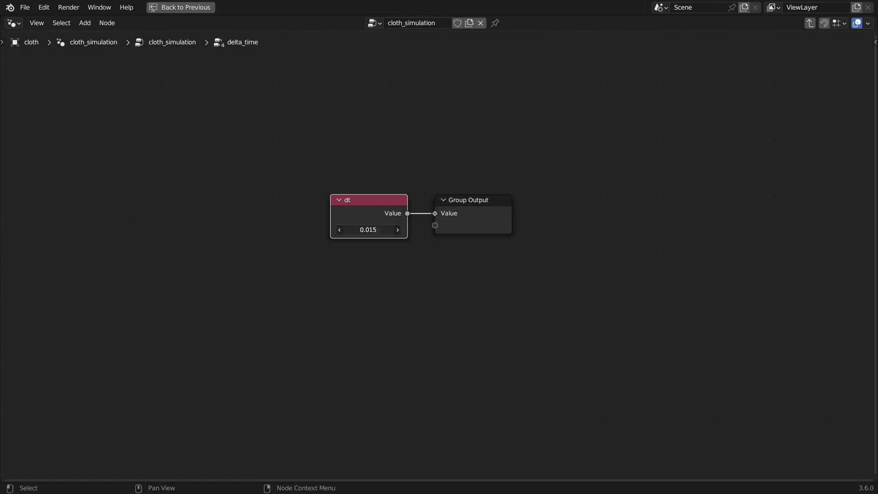
type("0.01")
key("Return")
key("Tab")
Try to extend the simulation zone's chain with duplicate substep nodes before the Simulation Output.
key("Home")
left_click(508, 192)
key("shift+d")
left_click(617, 194)
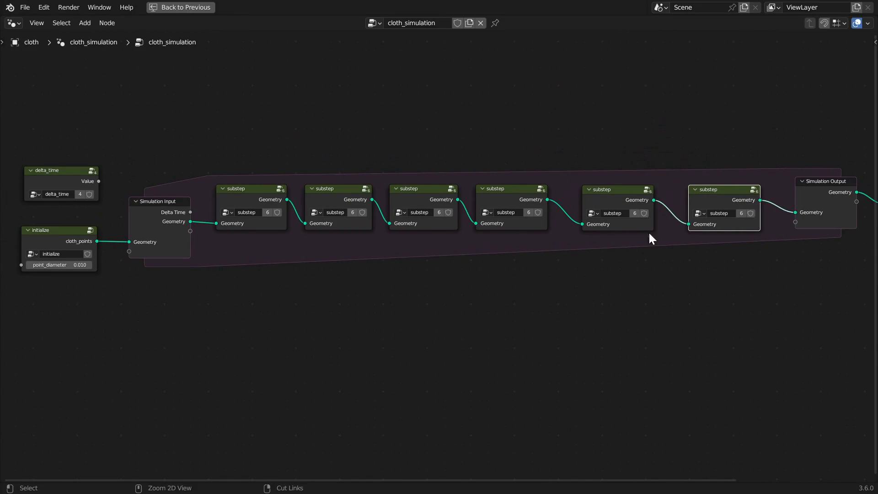
key("ctrl+z")
Save the blend file with the whole cloth_simulation node tree framed.
scroll(457, 305, "down", 2)
middle_click_drag(433, 307, 468, 289)
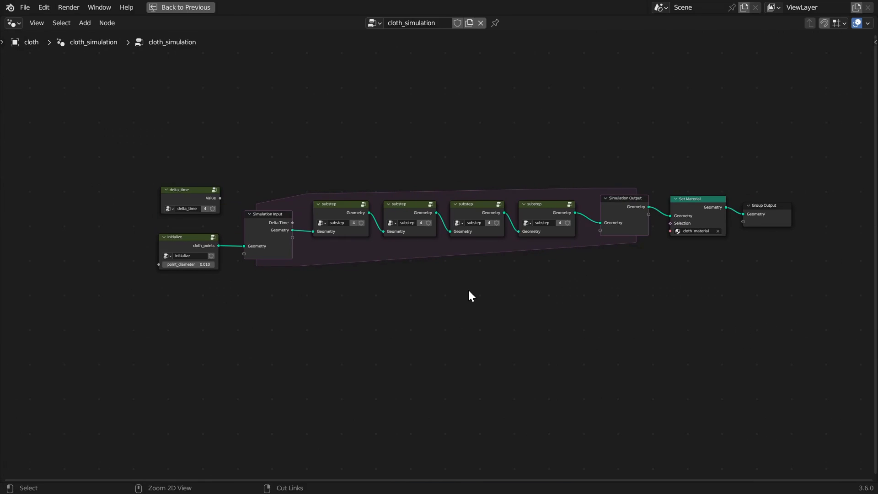
key("ctrl+s")
scroll(468, 288, "up", 1)
scroll(476, 281, "down", 2, "ctrl")
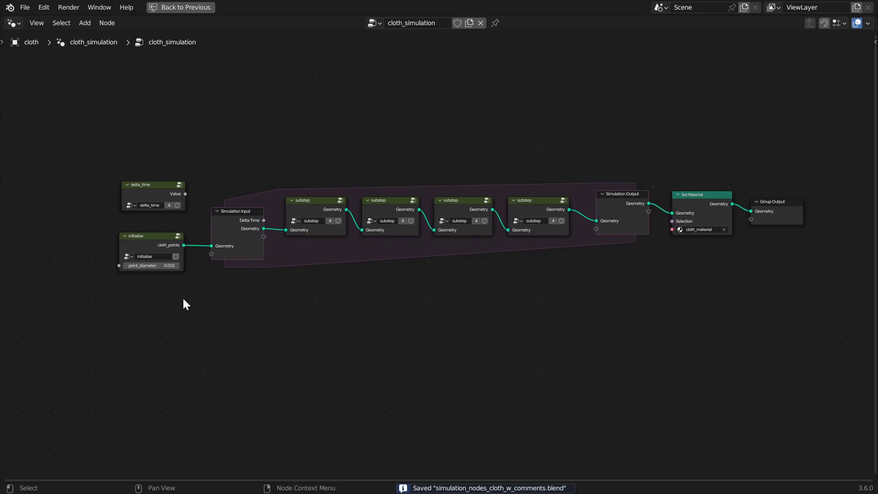
Open the initialize group and examine how point_diameter drives the Grid's vertex counts and the Mesh to Points radius.
left_click(149, 238)
key("Tab")
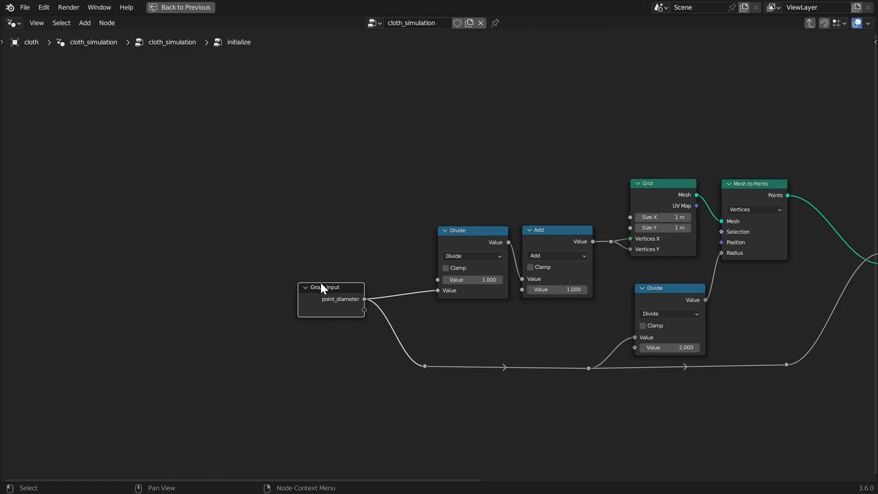
left_click(471, 232)
left_click(544, 232)
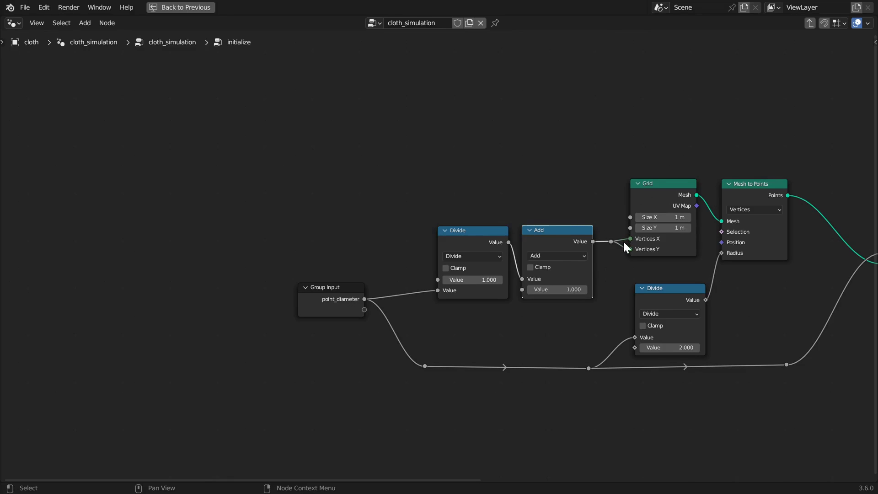
left_click(467, 235)
left_click(530, 329)
middle_click_drag(551, 361, 443, 333)
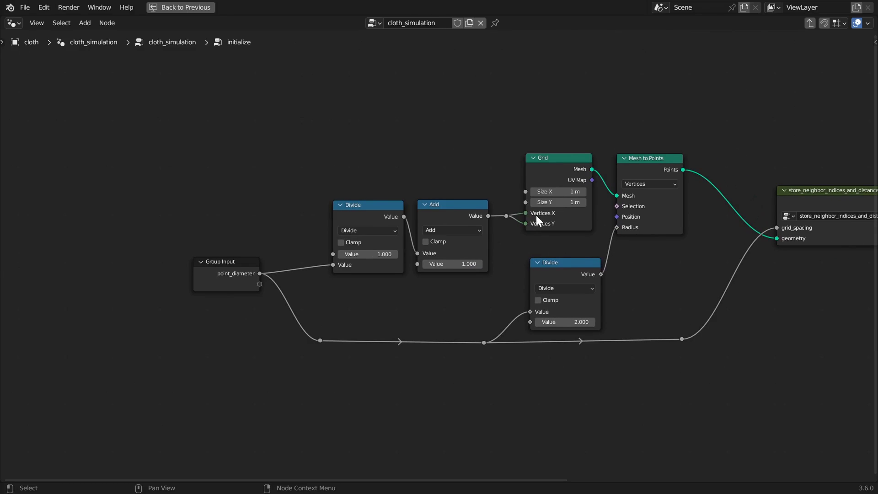
left_click(641, 157)
left_click(560, 160)
left_click(639, 161)
left_click(563, 263)
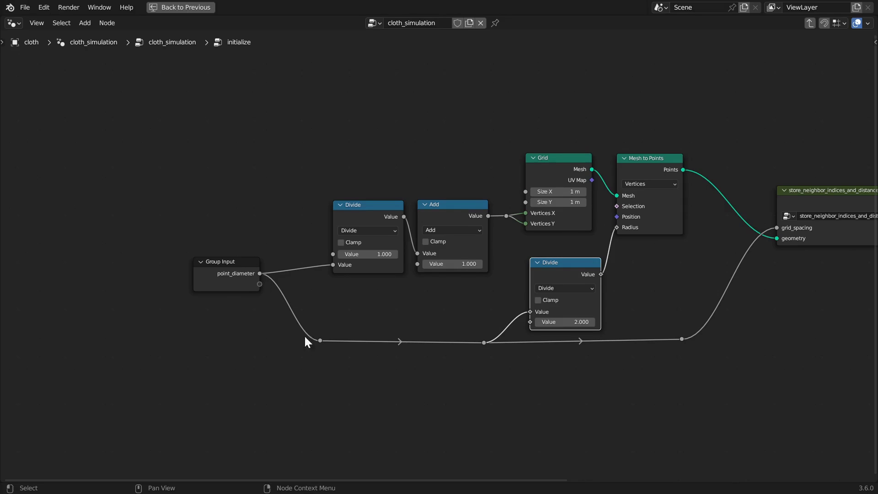
Examine the rest of the initialize group: the neighbor-storing group, the initial_position attribute and the Transform Geometry node.
middle_click_drag(648, 303, 352, 302)
left_click(530, 192)
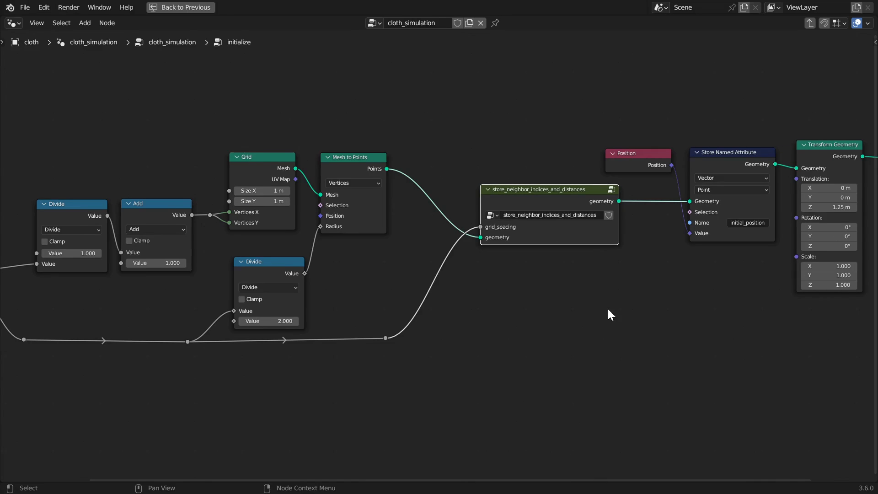
scroll(585, 306, "down", 2)
scroll(539, 279, "up", 3)
left_click(549, 163)
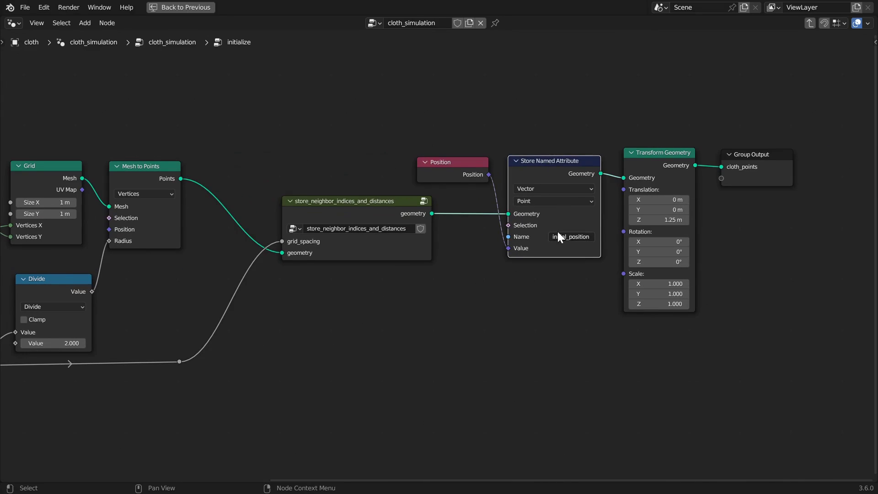
left_click(440, 165)
left_click(547, 163)
left_click(649, 155)
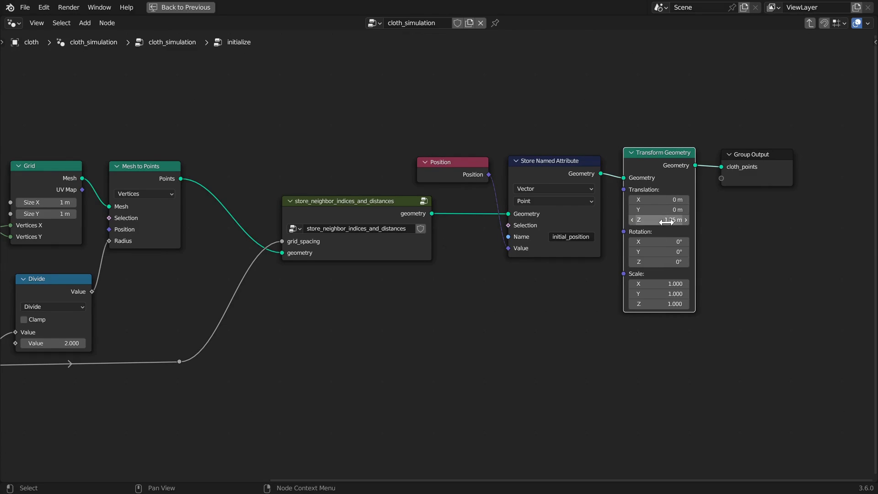
left_click(581, 303)
scroll(412, 297, "down", 1)
Open the store_neighbor_indices_and_distances group and trace its positive_grid_spacing and negative_grid_spacing reroutes.
left_click(378, 209)
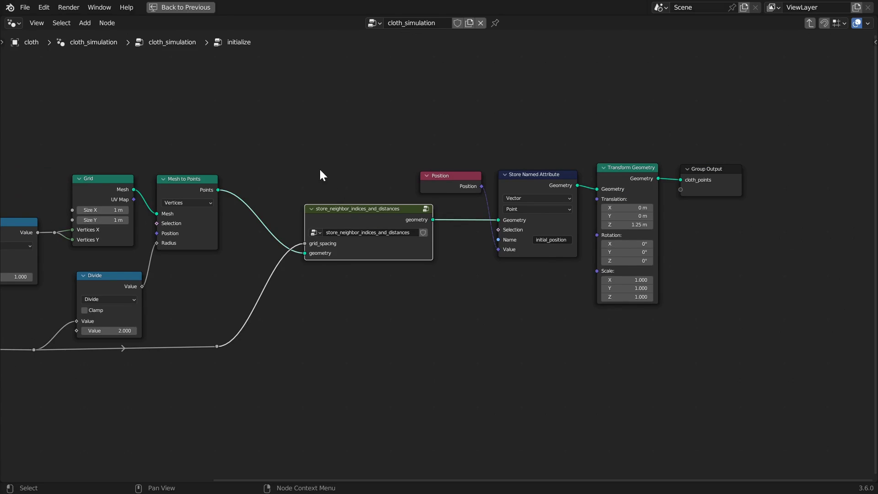
middle_click_drag(320, 170, 435, 171)
key("Tab")
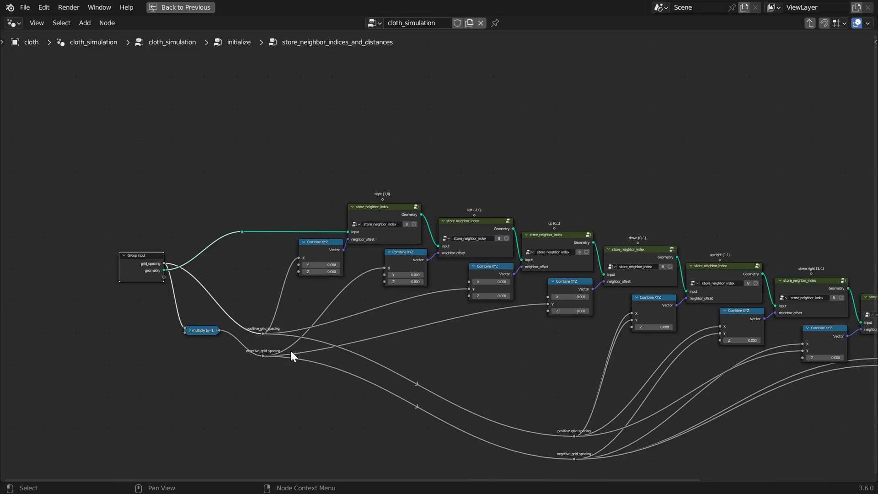
middle_click_drag(292, 355, 267, 260)
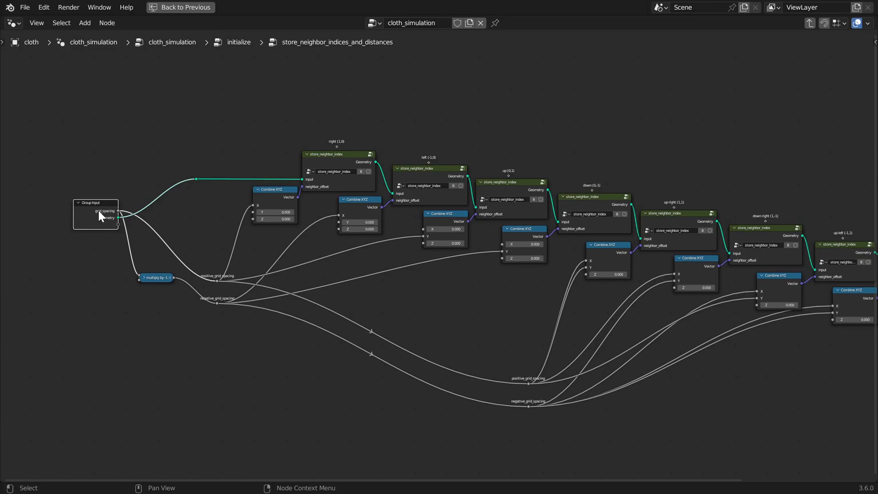
middle_click_drag(118, 269, 300, 276)
scroll(320, 275, "up", 3)
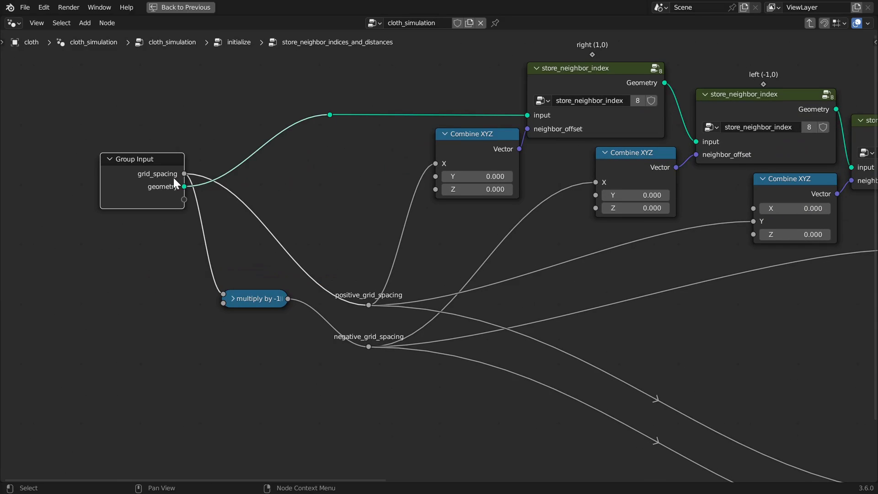
left_click(369, 304)
left_click(368, 347)
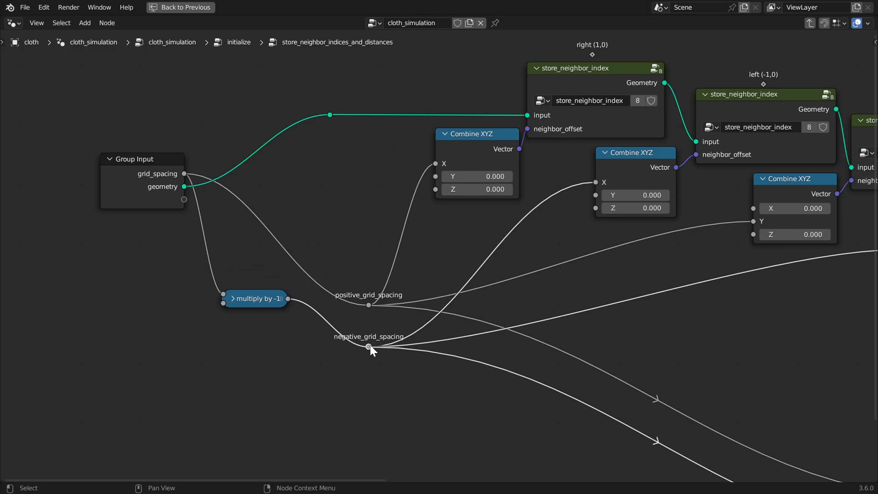
left_click(369, 304)
Examine how the Combine XYZ nodes supply the neighbor_offset for the first store_neighbor_index groups.
left_click(467, 133)
left_click(607, 154)
left_click(777, 187)
scroll(804, 215, "down", 2)
middle_click_drag(835, 244, 371, 274)
scroll(326, 279, "up", 2)
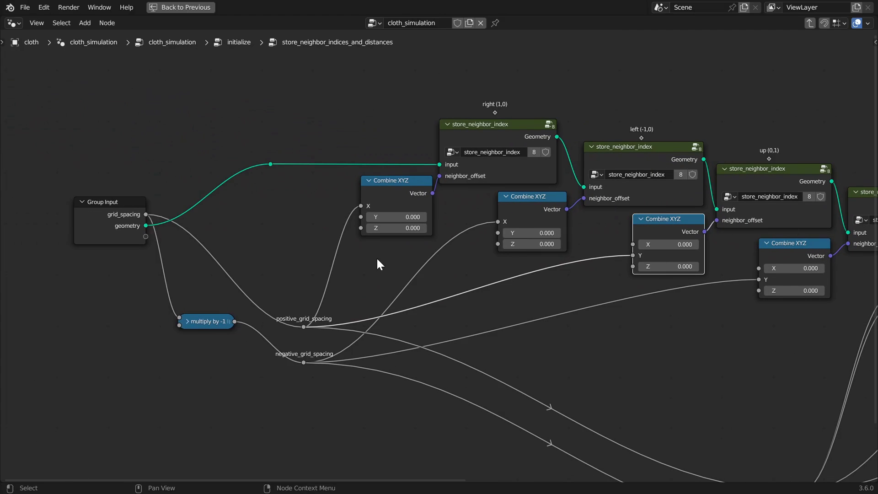
left_click(392, 190)
left_click(487, 127)
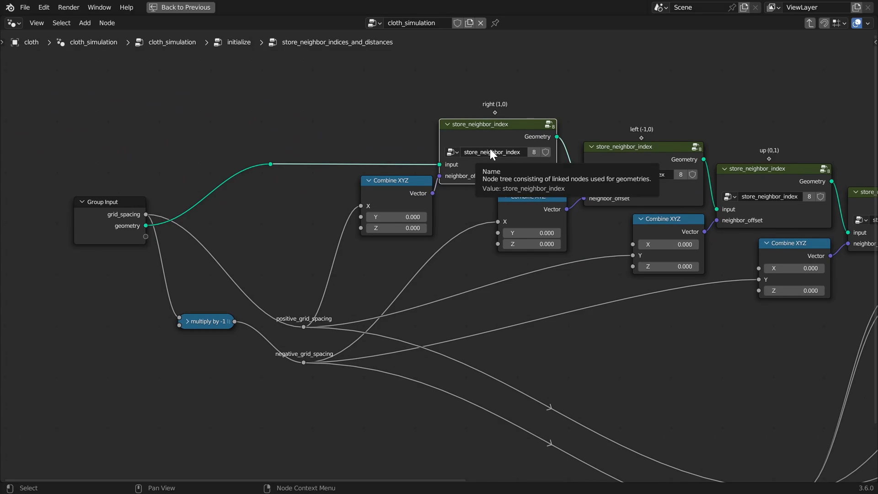
left_click(384, 191)
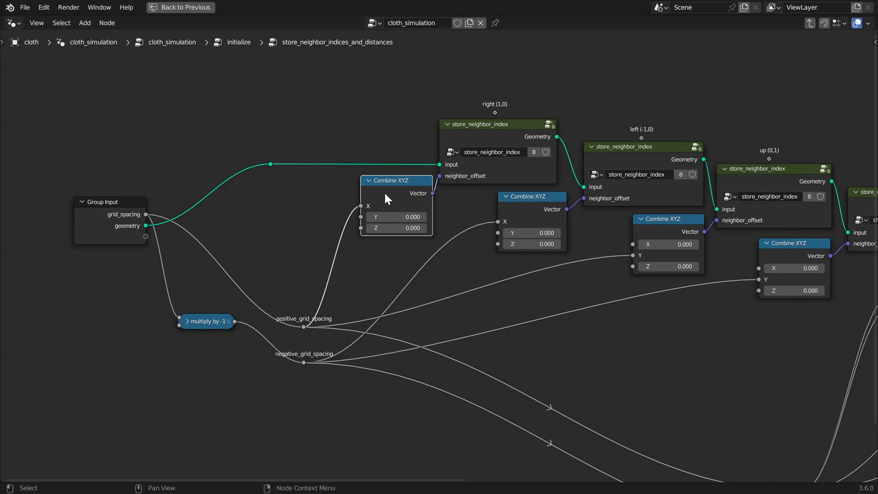
Open the store_neighbor_index group labelled right (1,0) and bring its input-side nodes into view.
left_click(482, 127)
key("Tab")
scroll(483, 133, "down", 2)
middle_click_drag(405, 302, 630, 277)
scroll(571, 242, "up", 2)
scroll(605, 204, "up", 1)
Open the get_neighbor_attribute_name group, trace its Sign, Value to String and Join Strings nodes, and return to the parent group.
left_click(605, 204)
key("Tab")
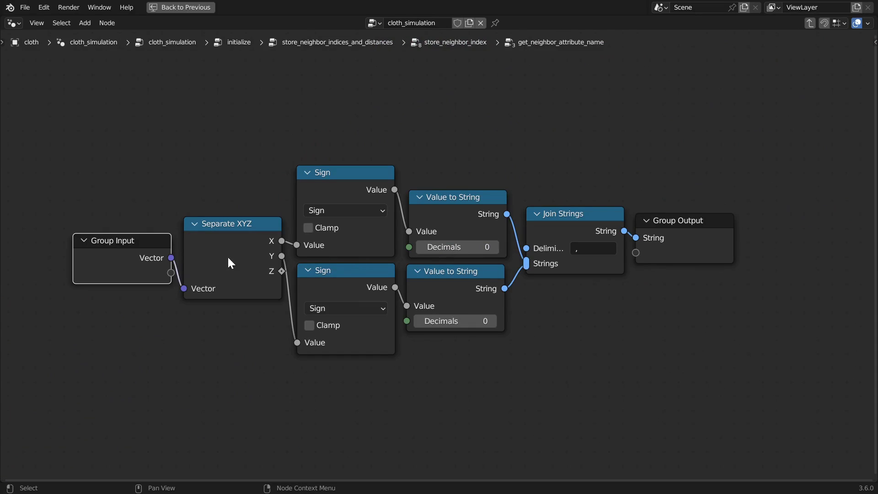
left_click(237, 249)
left_click(327, 176)
left_click(341, 269)
left_click(441, 276)
left_click(441, 200)
left_click(576, 225)
left_click(676, 227)
key("Tab")
Trace the attribute name string from get_neighbor_attribute_name to the Store Named Attribute and Join Strings nodes.
scroll(547, 298, "down", 4)
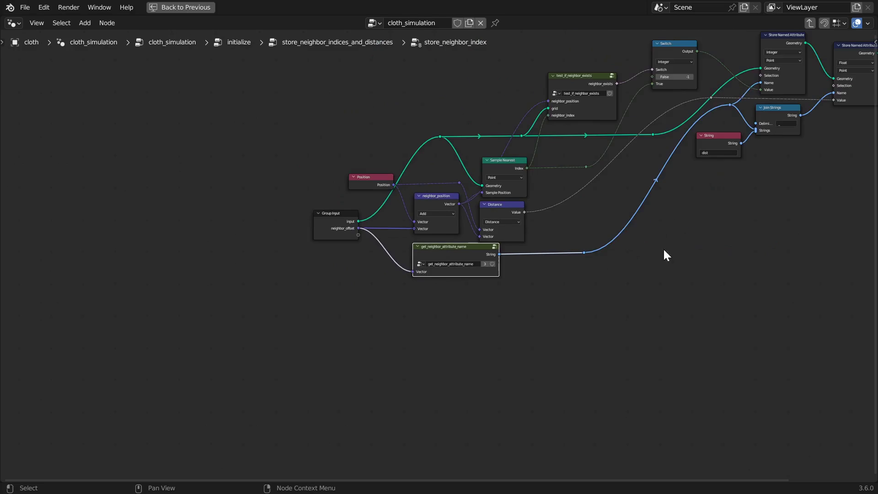
middle_click_drag(664, 254, 403, 349)
scroll(494, 300, "up", 3)
left_click(383, 255)
left_click(475, 205)
left_click(399, 194)
key("Home")
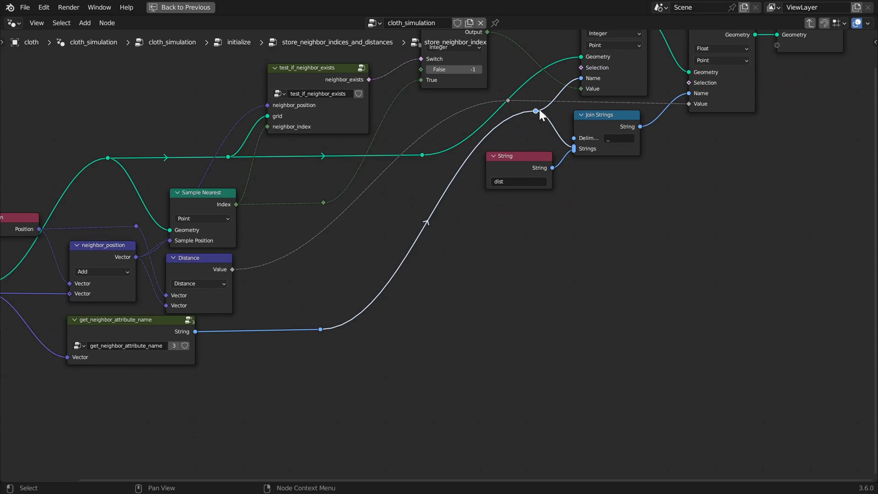
scroll(572, 290, "down", 2)
scroll(347, 329, "up", 3)
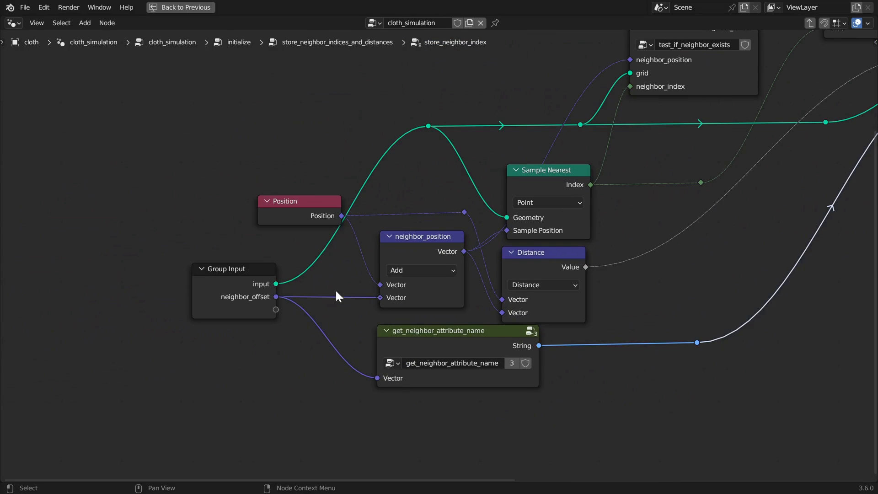
Examine how the neighbor_position, Sample Nearest and Distance nodes derive each neighbor's index and distance.
left_click(408, 242)
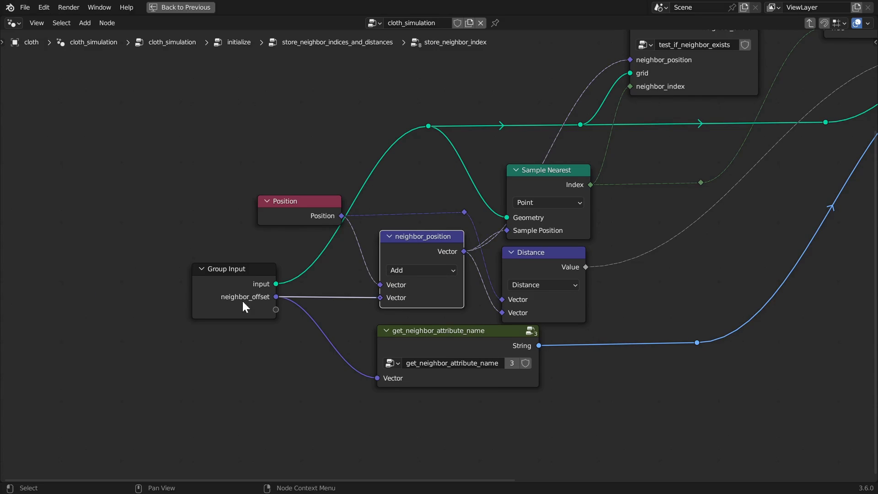
left_click(539, 177)
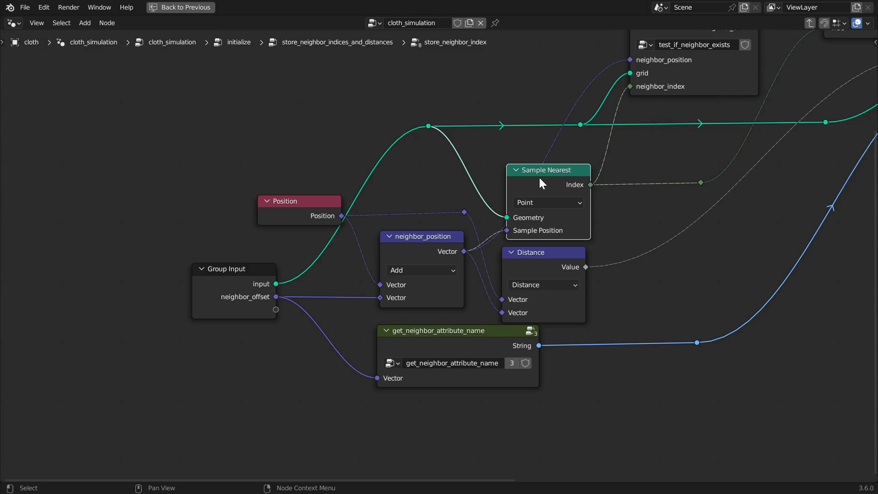
left_click_drag(539, 176, 537, 176)
scroll(607, 204, "down", 2)
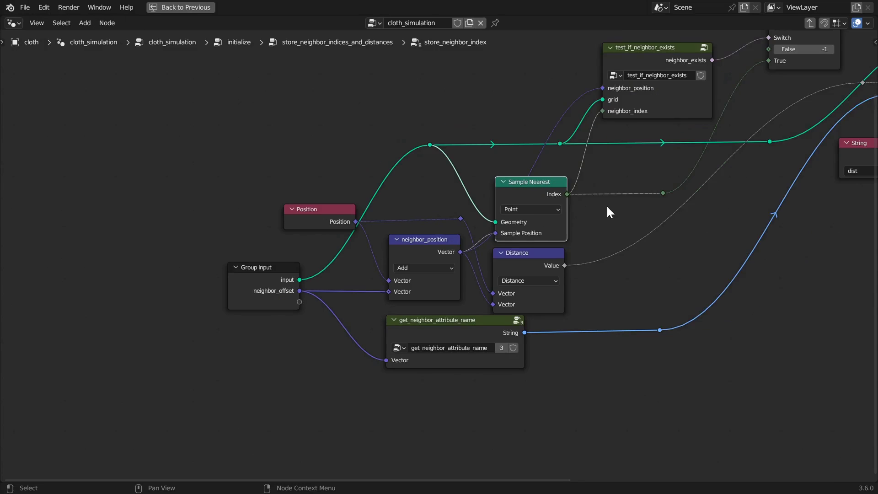
middle_click_drag(607, 204, 499, 268)
scroll(499, 267, "down", 2)
scroll(499, 267, "up", 2)
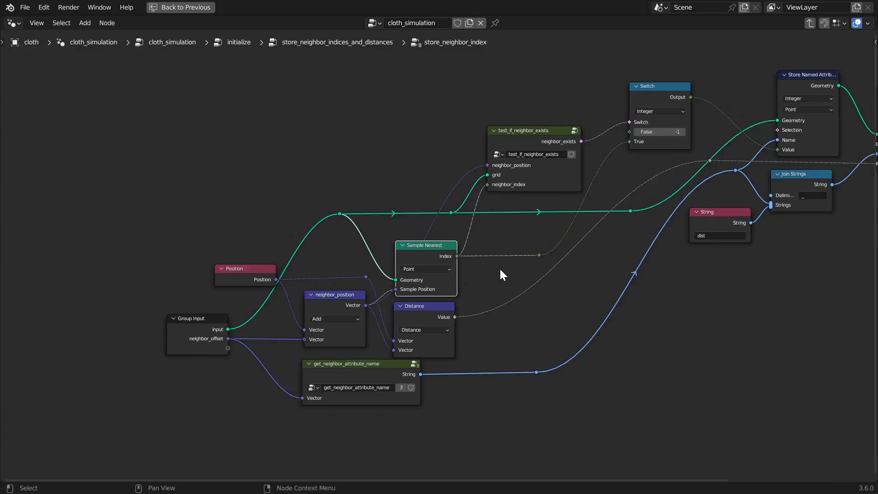
left_click(419, 316)
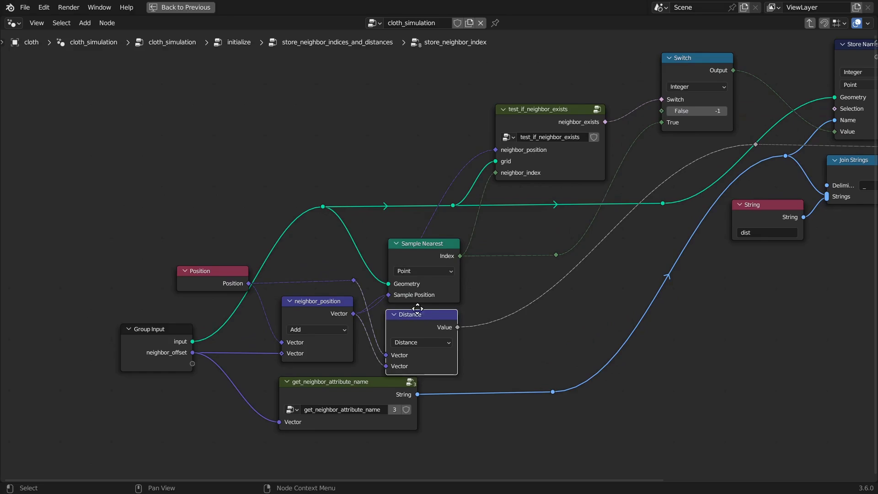
middle_click_drag(418, 316, 467, 229)
Nudge the reroute between the Position and Distance nodes to straighten the link, and select the Distance node.
left_click(400, 185)
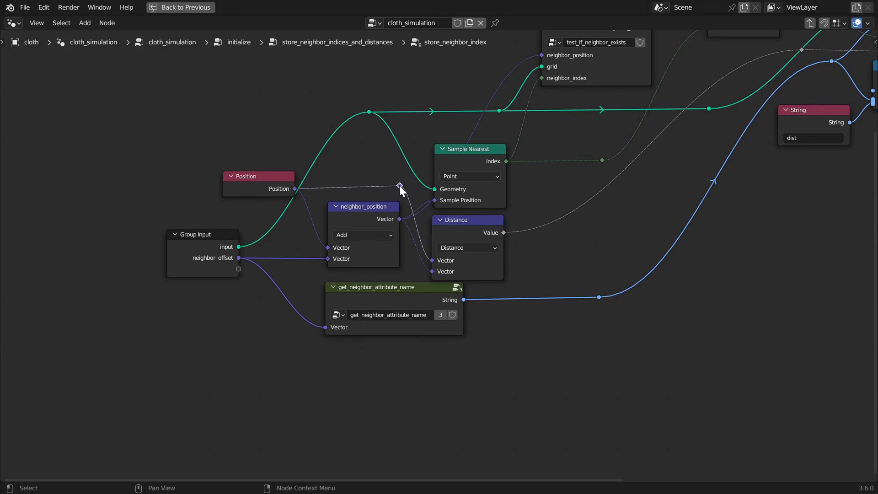
key("g")
left_click(414, 190)
left_click(468, 230)
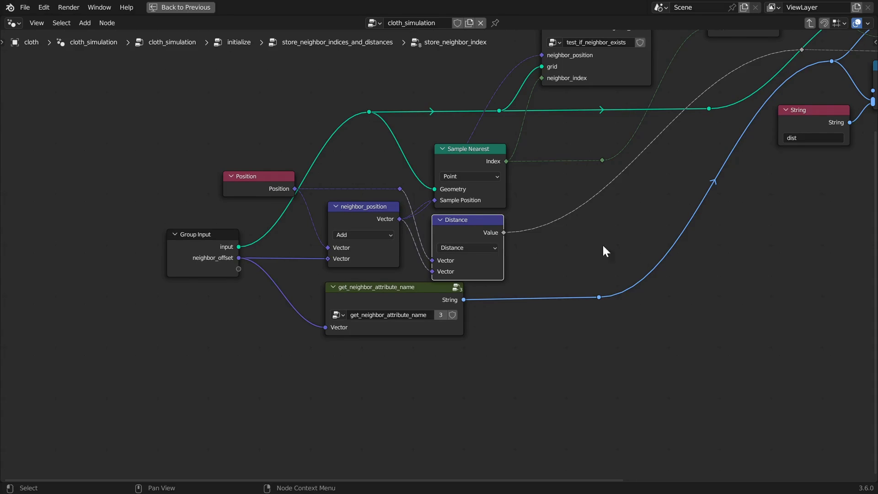
Save the current blend file.
key("Home")
key("ctrl+s")
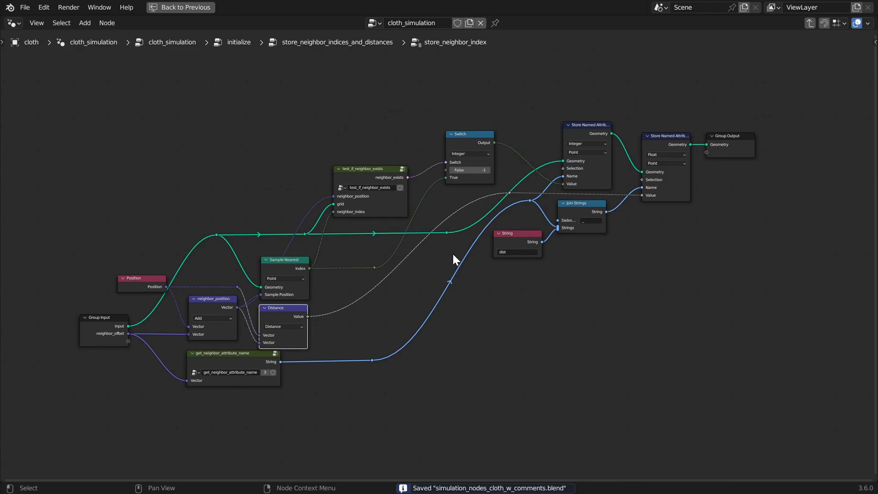
Examine how the test_if_neighbor_exists and Sample Nearest nodes feed the Switch node in the store_neighbor_index group.
scroll(453, 254, "up", 1)
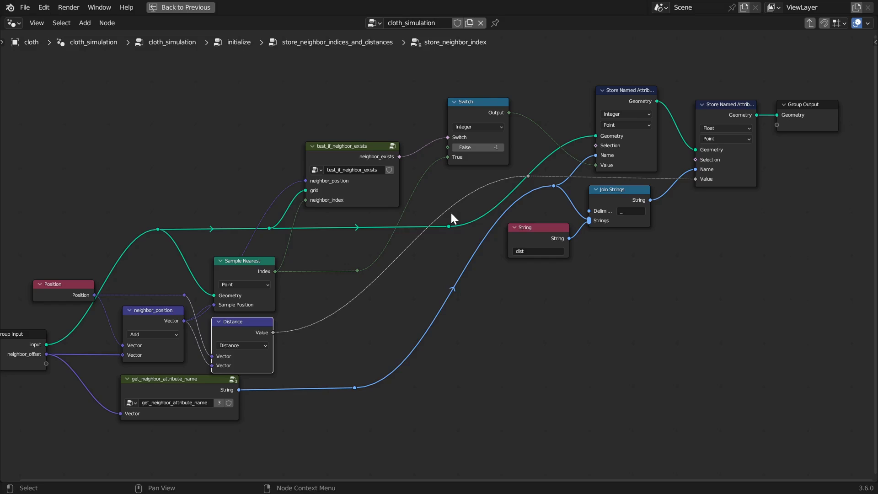
scroll(451, 212, "up", 2)
left_click(352, 187)
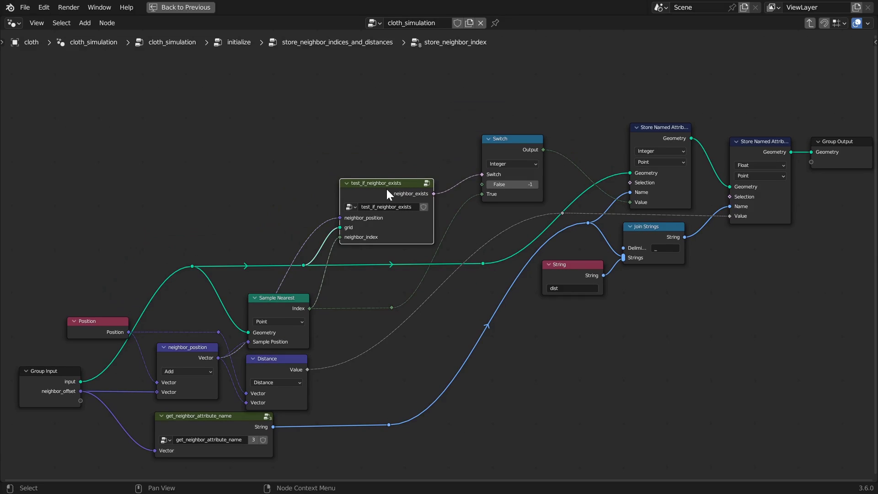
left_click(503, 144)
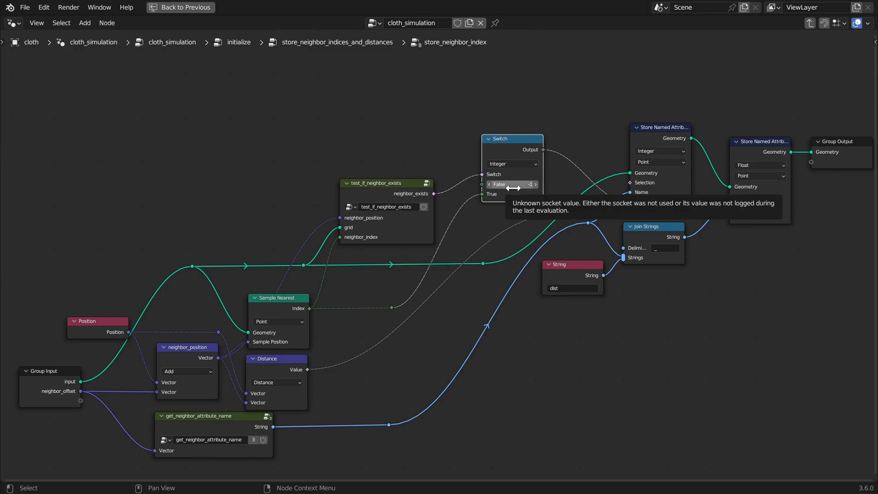
left_click(290, 304)
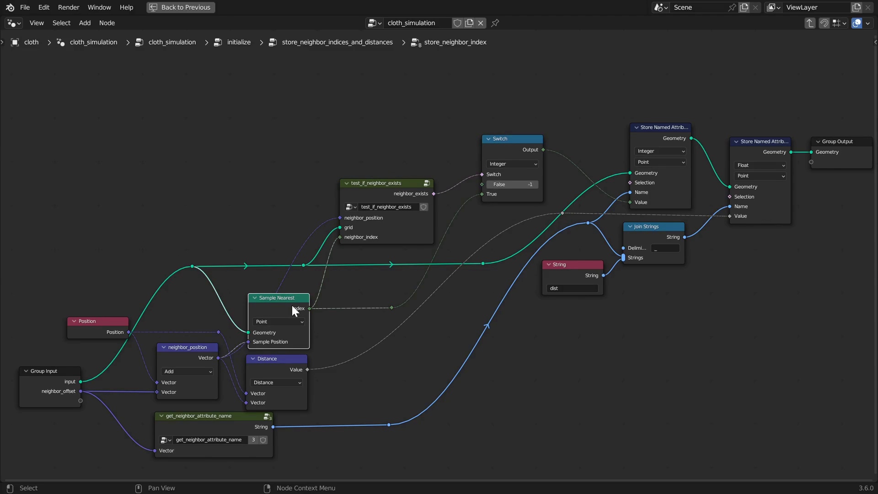
left_click(372, 275)
Open the test_if_neighbor_exists group, trace its Sample Index, Distance and Equal nodes to the output, and return to the parent group.
left_click(378, 186)
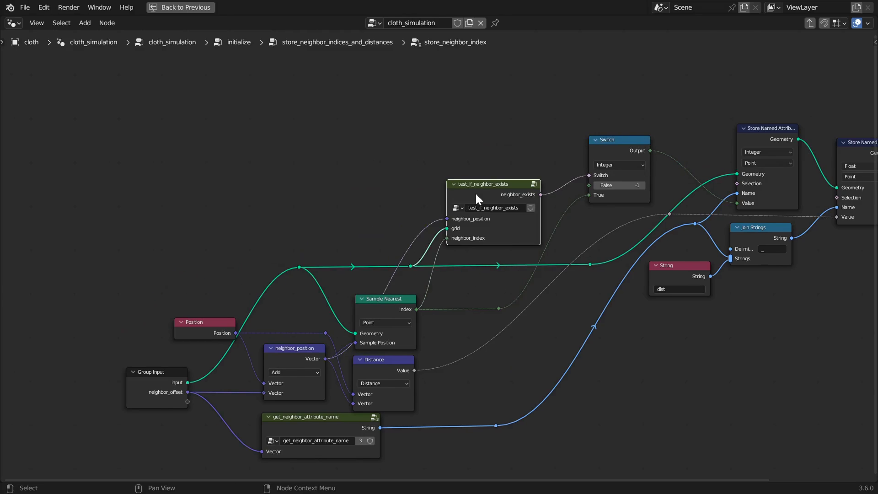
key("Tab")
left_click(321, 226)
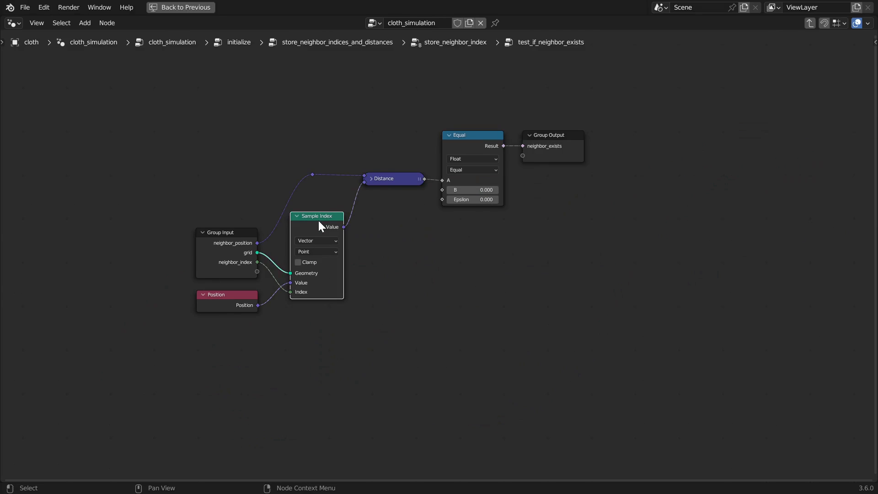
left_click(386, 182)
left_click(465, 143)
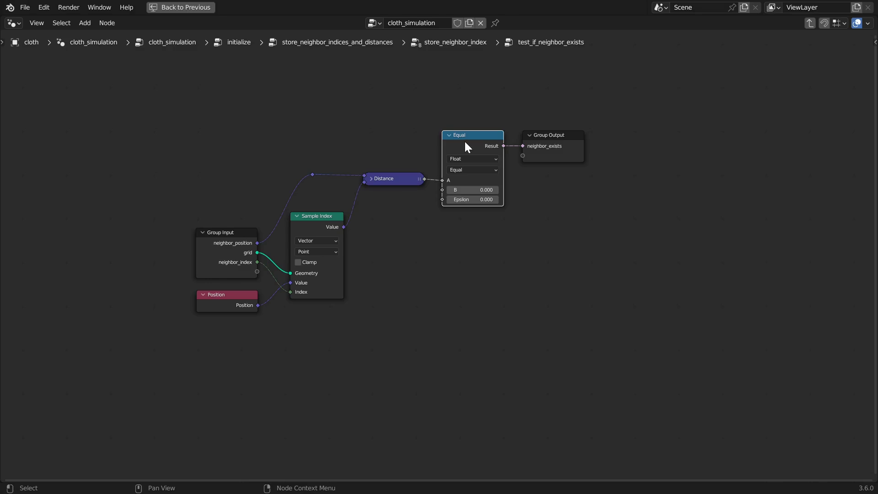
left_click(313, 224)
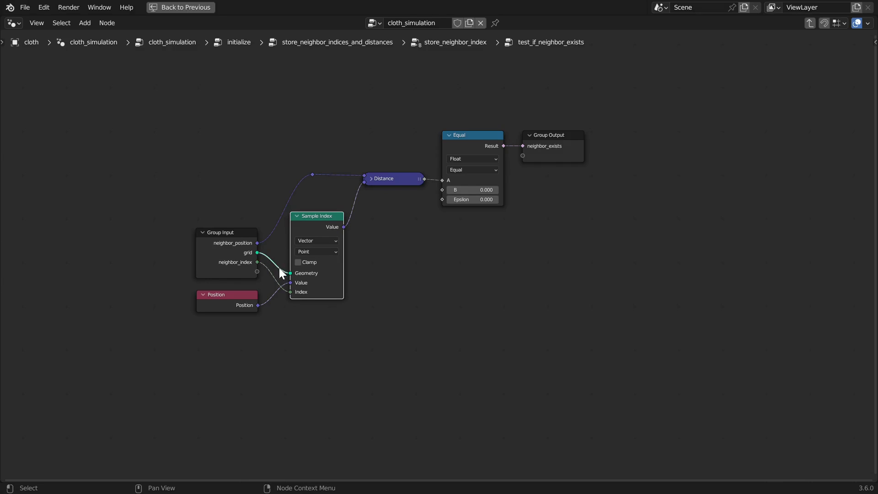
left_click(390, 177)
left_click(465, 141)
left_click(549, 148)
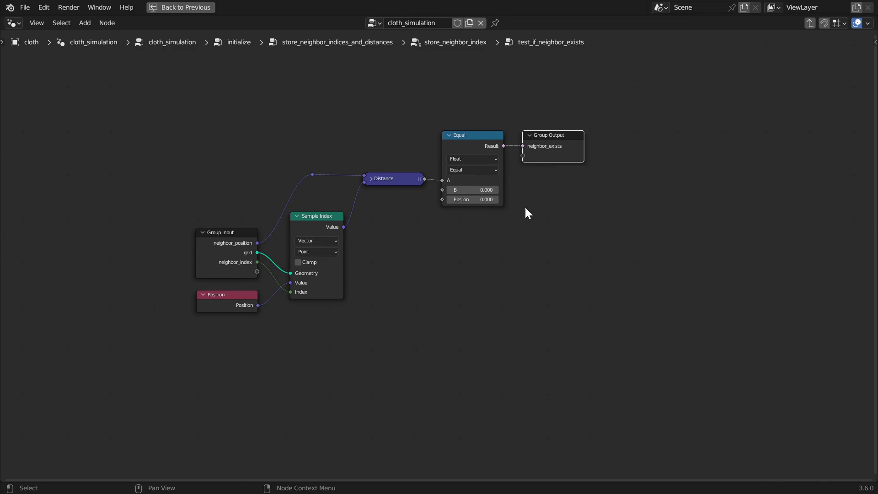
key("Tab")
Review the Switch node in store_neighbor_index and go back up to the cloth_simulation group.
left_click(613, 143)
middle_click_drag(598, 226, 540, 222)
scroll(540, 224, "down", 4)
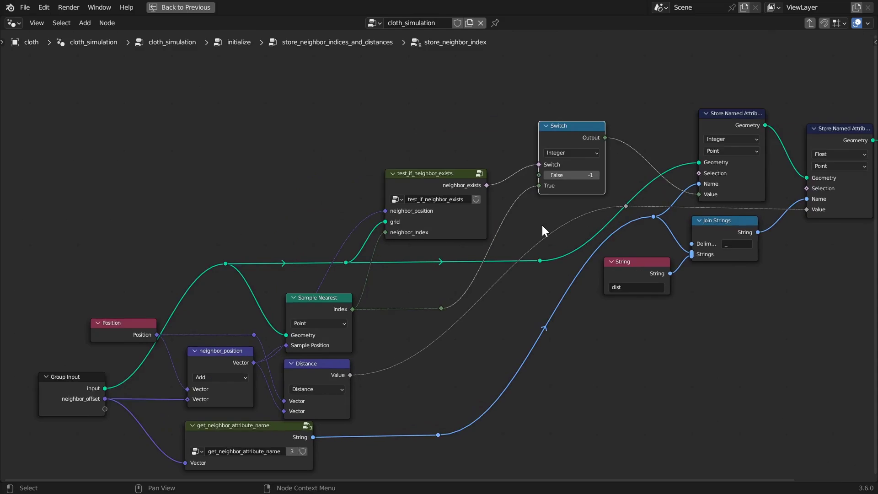
key("Tab")
key("Tab")
key("Tab")
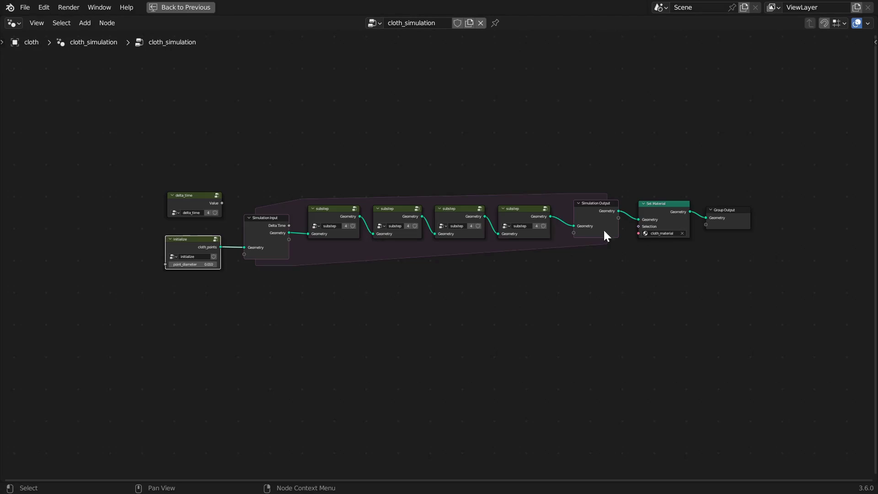
Review the four chained substep nodes inside the simulation zone and open the substep group.
left_click(323, 211)
left_click(391, 212)
left_click(461, 213)
left_click(531, 213)
middle_click_drag(427, 339, 555, 339)
scroll(460, 201, "up", 2)
left_click(460, 201)
key("Tab")
Review the store_last_position, move_by_velocity, add_gravity and constraint_steps nodes of the substep group in order.
left_click(422, 265)
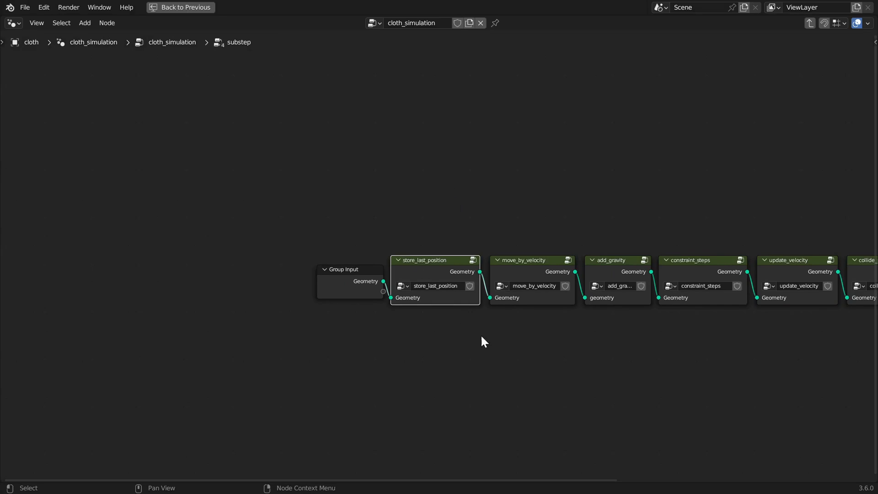
scroll(478, 302, "up", 3)
middle_click_drag(533, 280, 542, 299)
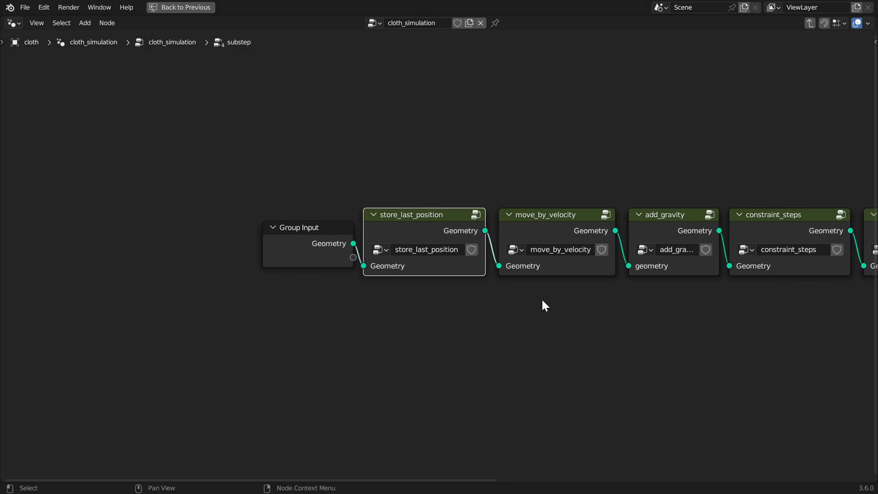
left_click(536, 218)
scroll(644, 300, "down", 2)
middle_click_drag(644, 300, 412, 294)
scroll(412, 297, "down", 1)
left_click(368, 235)
left_click(441, 239)
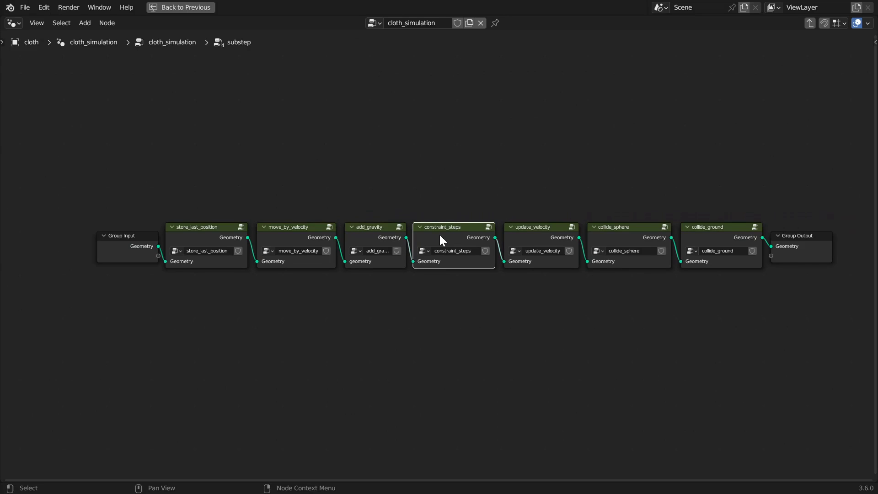
Review the update_velocity node and the collide_sphere and collide_ground nodes that end the substep chain.
left_click(525, 236)
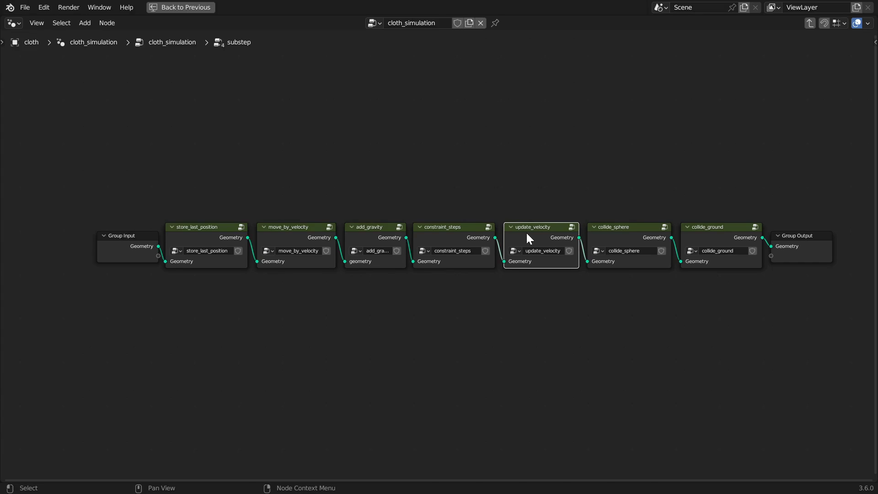
left_click(631, 236)
left_click(697, 238)
left_click(663, 238)
left_click(704, 237)
left_click(640, 238, "shift")
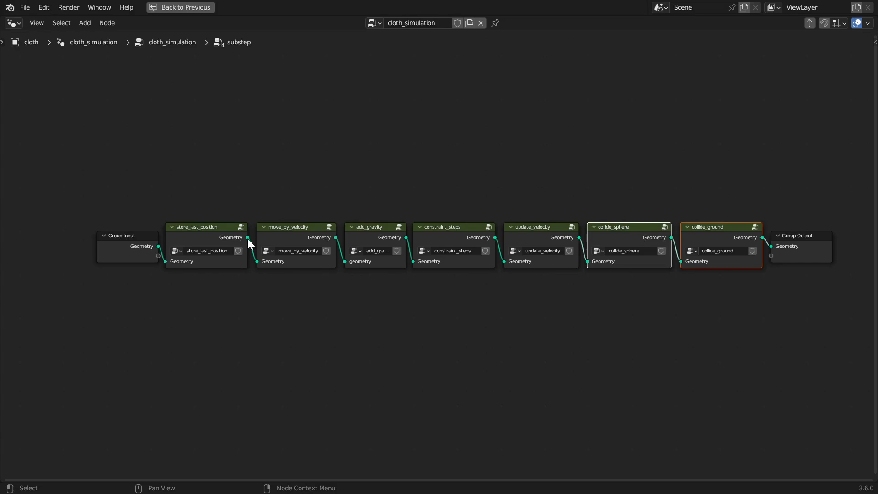
Open the store_last_position group, examine how Position is stored as the last_position attribute, and return to the substep group.
left_click(184, 237)
key("Tab")
scroll(338, 339, "up", 2)
left_click(301, 252)
left_click(308, 299)
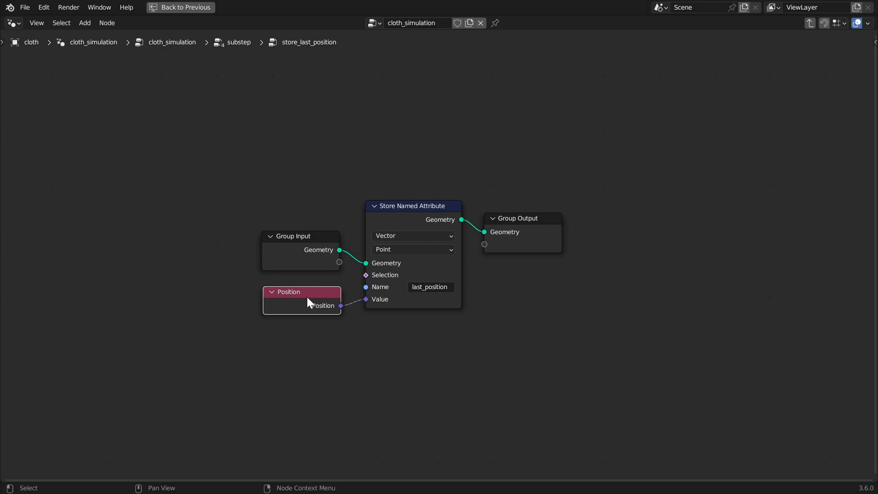
left_click(406, 209)
key("Tab")
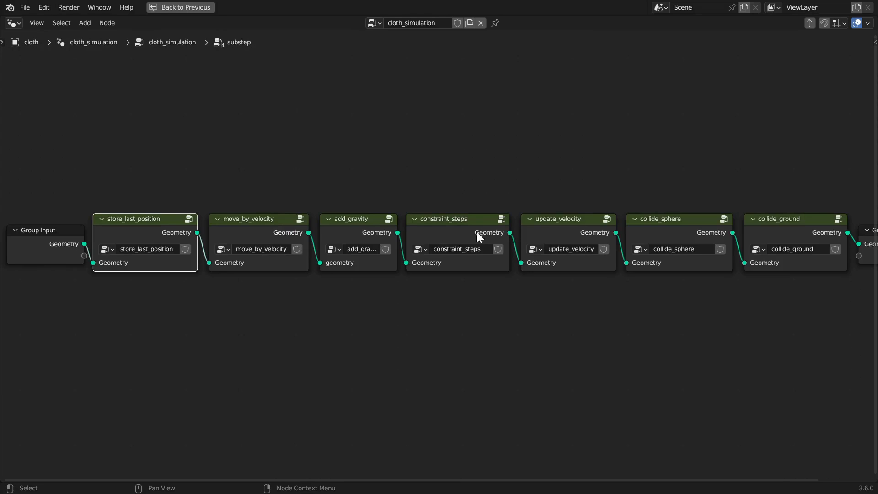
Open the move_by_velocity group, trace velocity and delta_time through Scale into the Set Position offset, and return to substep.
left_click(255, 228)
key("Tab")
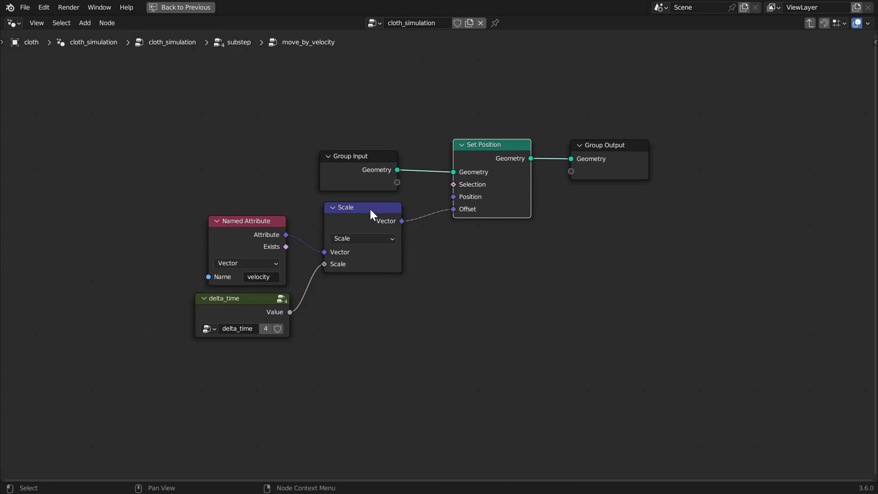
left_click(369, 209)
left_click(485, 151)
left_click(368, 208)
left_click(244, 233)
left_click(244, 298)
left_click(621, 158)
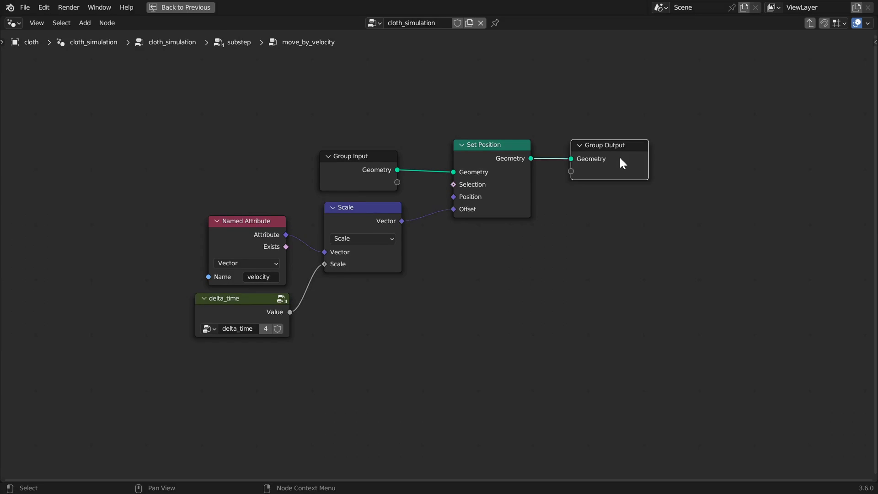
key("Tab")
Open the add_gravity group, examine its Multiply and Set Position nodes, and return to the substep group.
left_click(356, 227)
key("Tab")
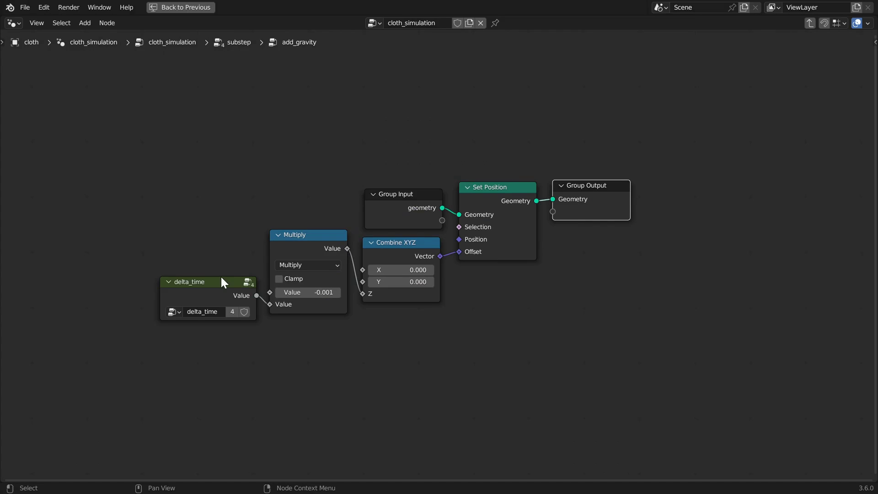
left_click(486, 197)
left_click(311, 254)
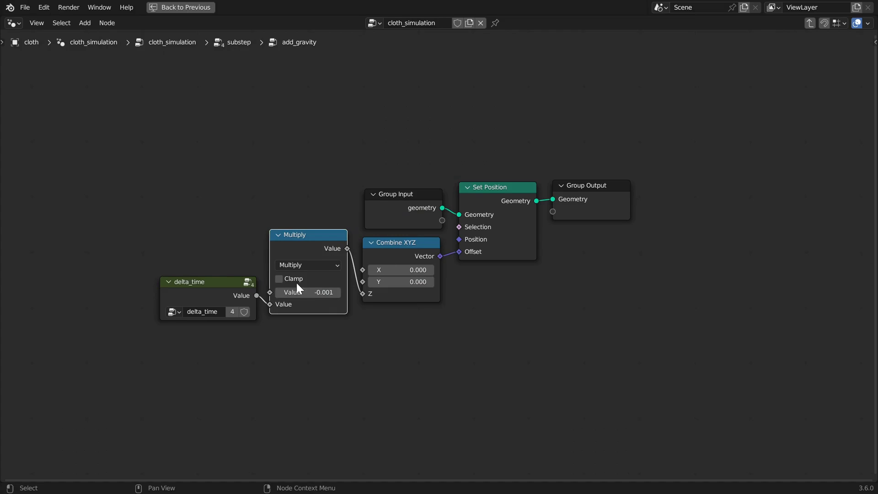
left_click(626, 192)
key("Tab")
Open the constraint_steps group and go through its chained nodes one after another.
left_click(471, 224)
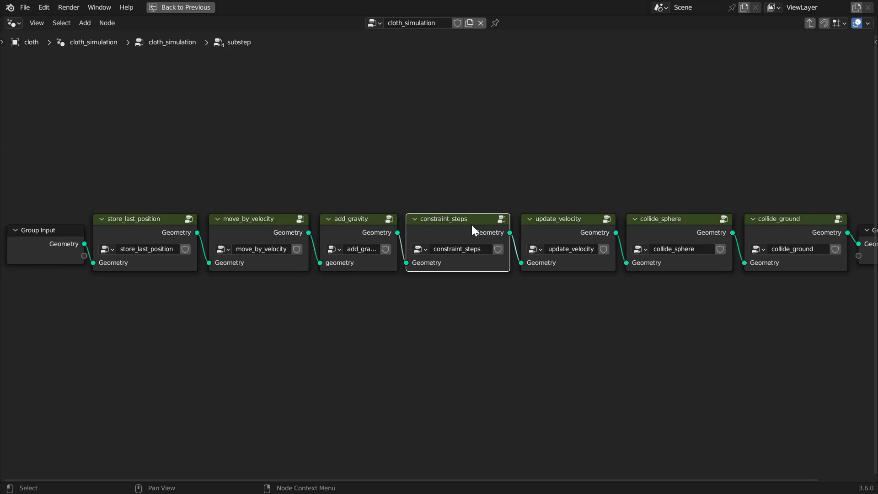
key("Tab")
left_click(219, 245)
left_click(320, 245)
left_click(400, 246)
left_click(506, 245)
left_click(624, 235)
Open the first distance_constraint_step group and examine its eight correction vector nodes, the summing nodes and Set Position.
left_click(196, 240)
key("Tab")
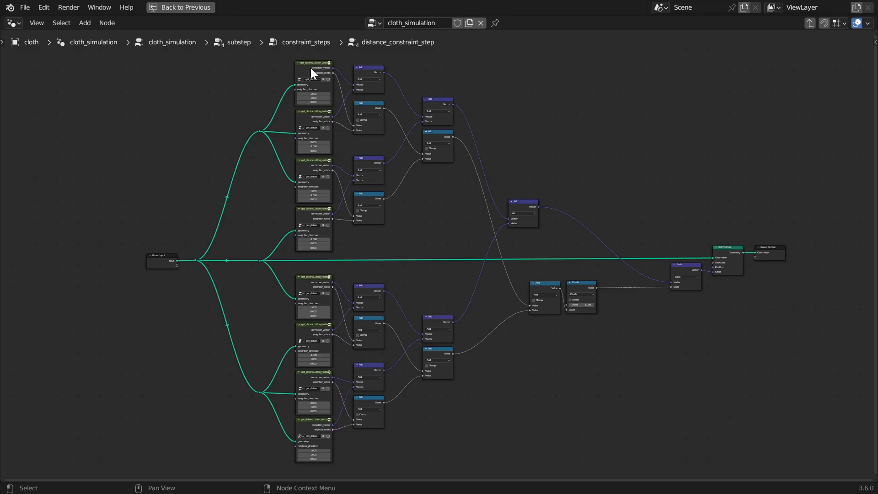
left_click_drag(307, 54, 322, 471)
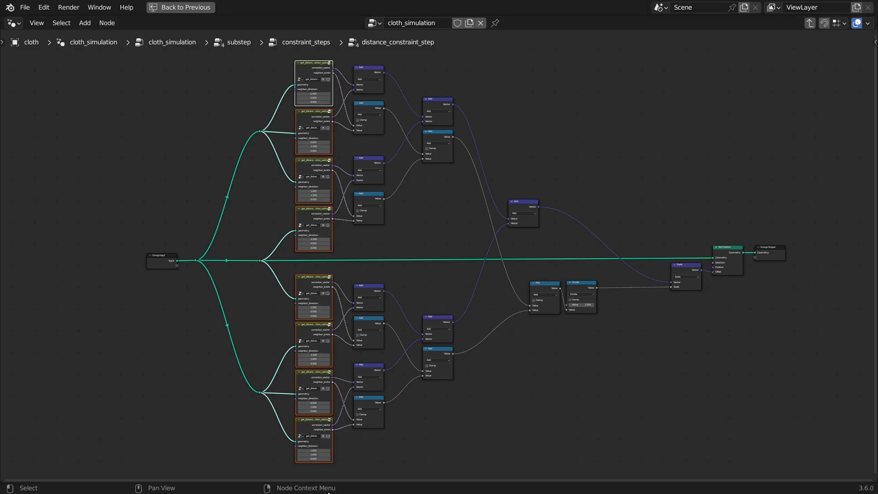
left_click(417, 429)
left_click_drag(362, 55, 685, 431)
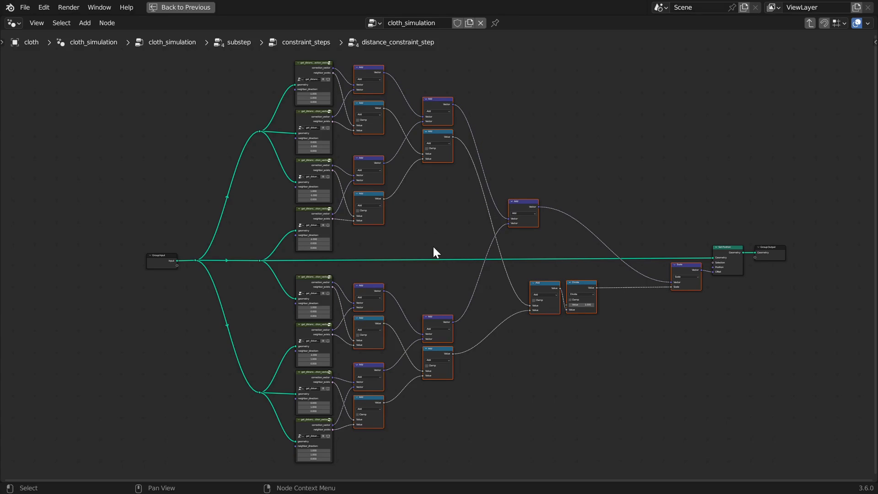
left_click(730, 251)
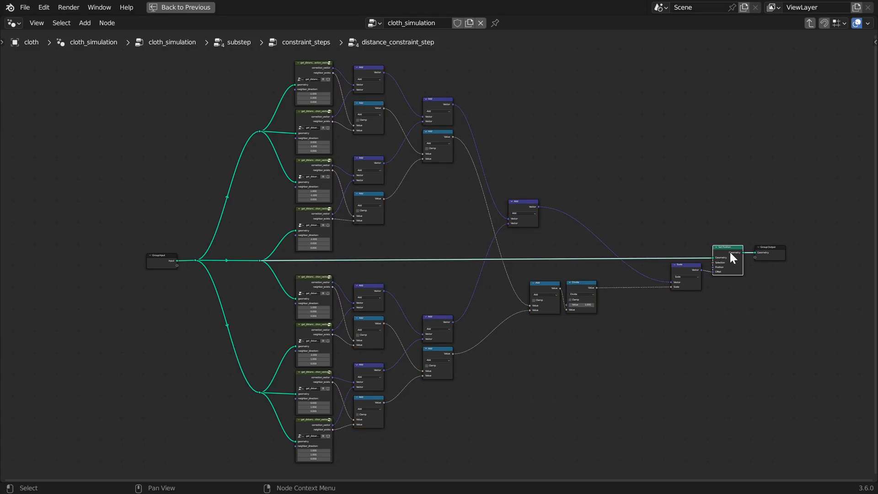
Trace the correction vectors through the successive vector Add nodes to the Scale node before Set Position.
left_click(362, 75)
left_click(357, 164)
left_click(429, 99)
left_click(520, 207)
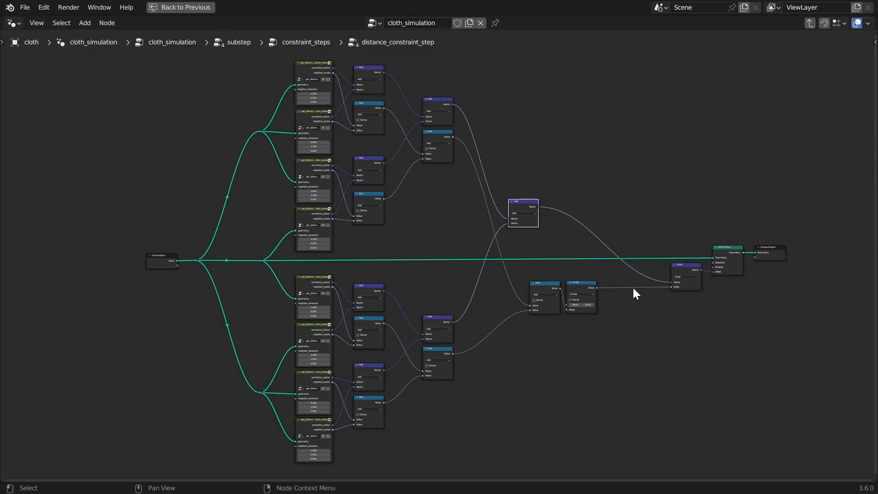
left_click(686, 268)
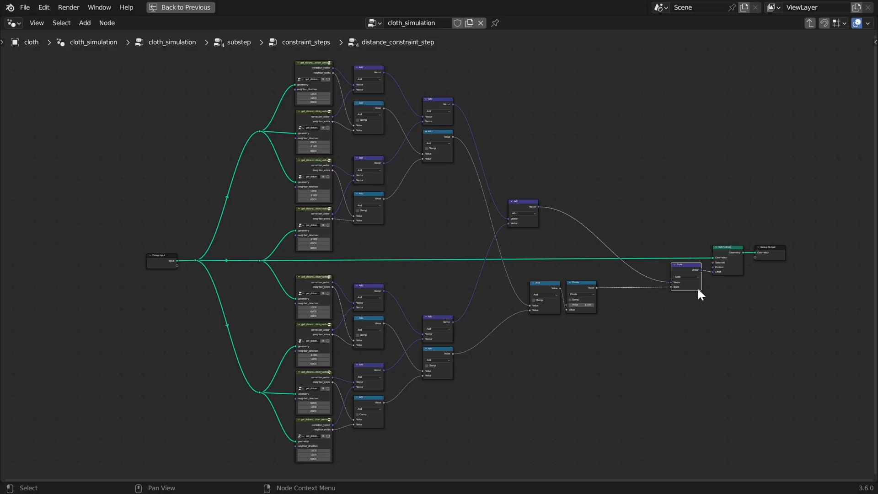
Open the get_distance_constraint_correction_vector group with neighbor_direction -1, -1, 0.
scroll(421, 240, "left", 5, "ctrl")
scroll(360, 69, "up", 4, "shift")
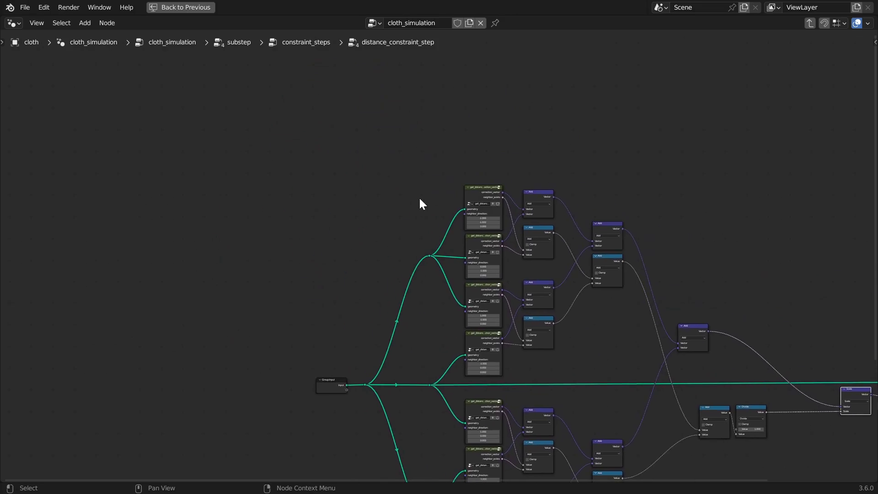
scroll(418, 197, "up", 4)
scroll(404, 172, "up", 3)
left_click(491, 210)
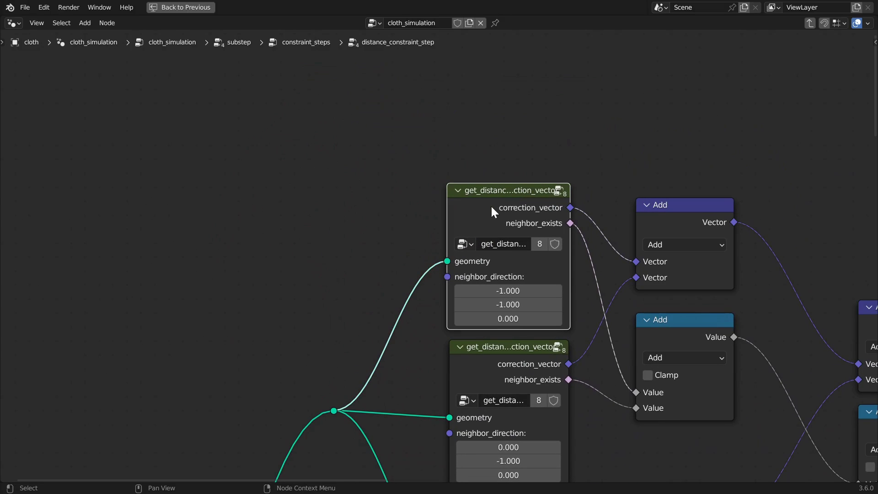
middle_click_drag(490, 205, 485, 139)
key("Tab")
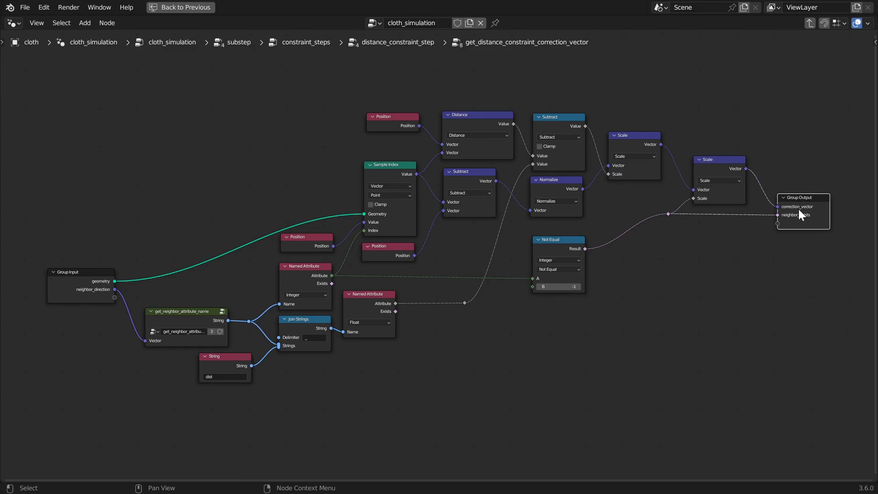
Examine the Scale, Not Equal and Group Output nodes of the correction vector group, and return to distance_constraint_step.
left_click(617, 342)
left_click(638, 137)
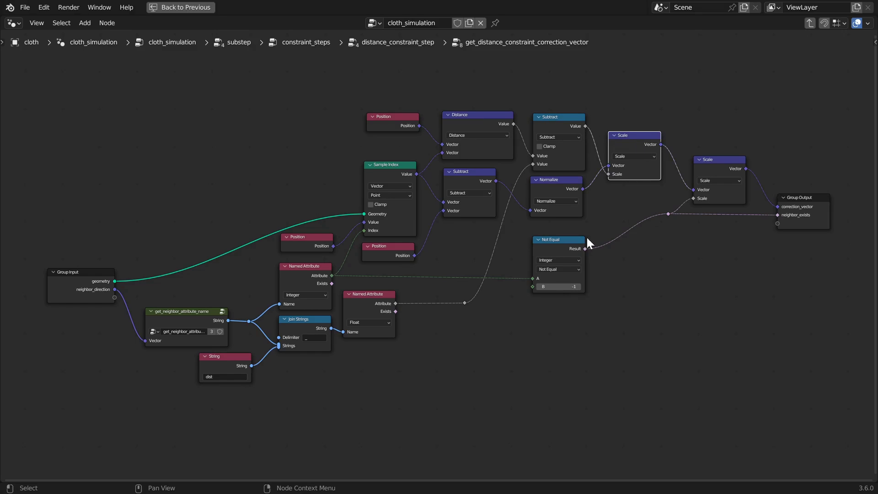
left_click(555, 249)
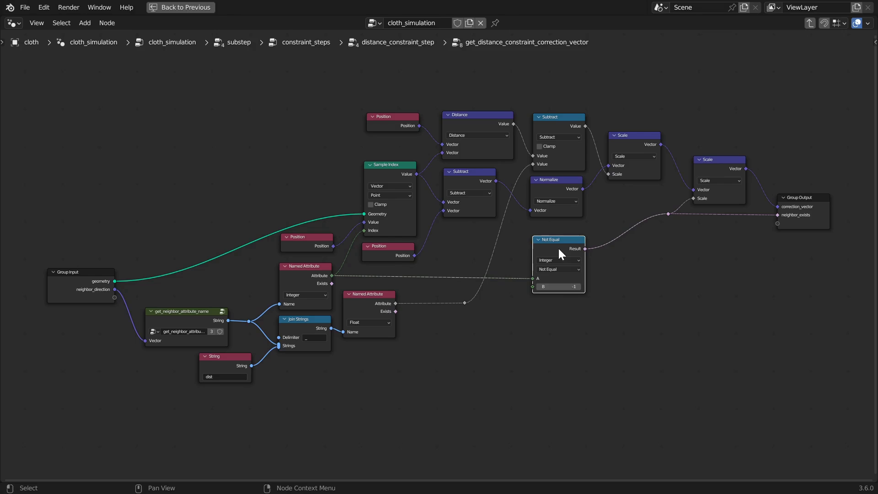
mouse_move(706, 199)
middle_click_drag(662, 256, 568, 256)
left_click(623, 166)
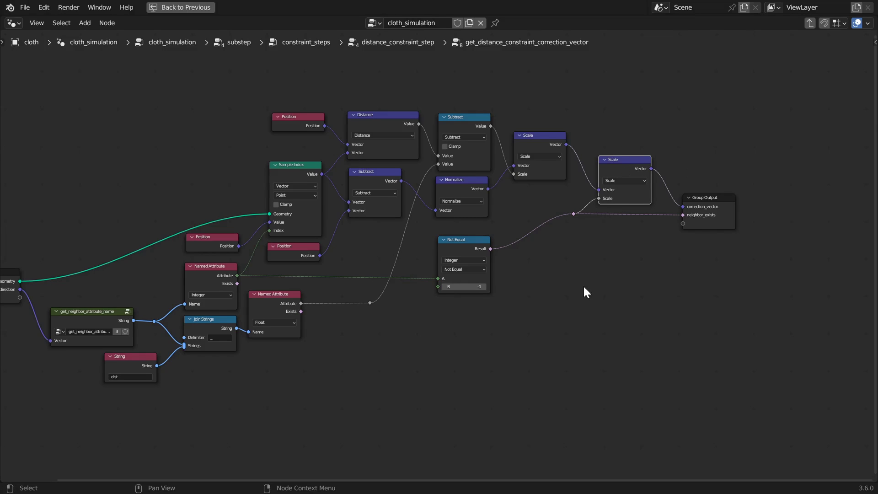
left_click(696, 206)
key("Tab")
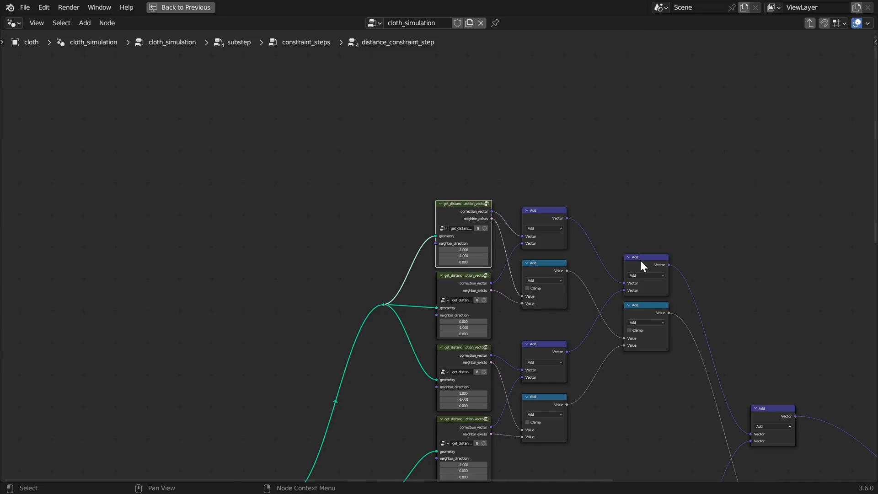
Trace the neighbor_exists outputs through the successive math Add nodes that sum them.
scroll(640, 258, "down", 3)
left_click(478, 112)
left_click(471, 196)
left_click(472, 324)
left_click(549, 349)
left_click(624, 236)
left_click(536, 158)
left_click(458, 136)
left_click(465, 224)
middle_click_drag(591, 305, 544, 241)
scroll(789, 215, "up", 5)
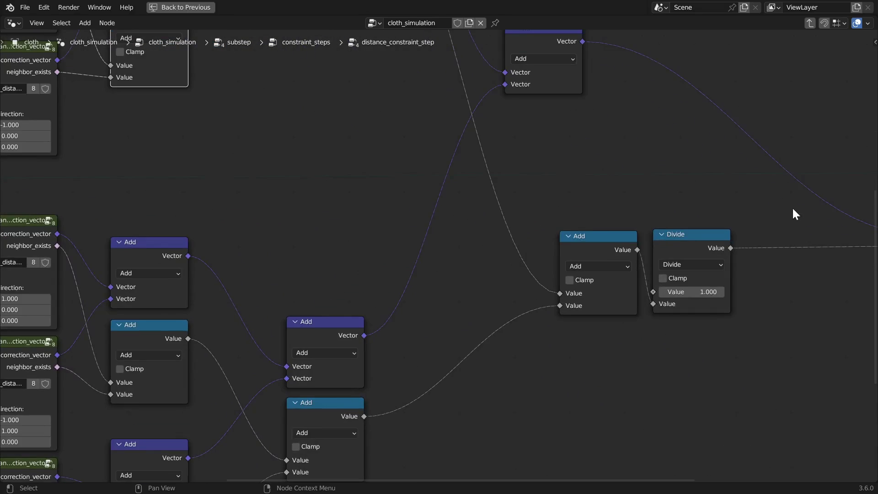
Follow the neighbor sum through the Add, Divide and Scale nodes to Set Position in distance_constraint_step.
middle_click_drag(789, 215, 443, 211)
left_click(638, 192)
left_click(267, 252)
left_click(348, 250)
left_click(613, 190)
left_click_drag(613, 191, 614, 197)
left_click(700, 159)
middle_click_drag(751, 233, 619, 267)
scroll(619, 267, "down", 5)
middle_click_drag(411, 307, 599, 327)
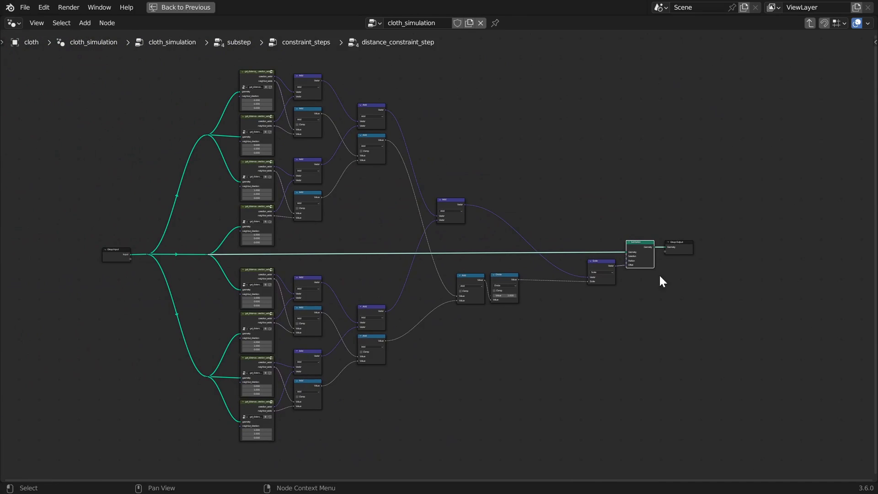
Return to constraint_steps and open the collision_constraint_step group.
key("Tab")
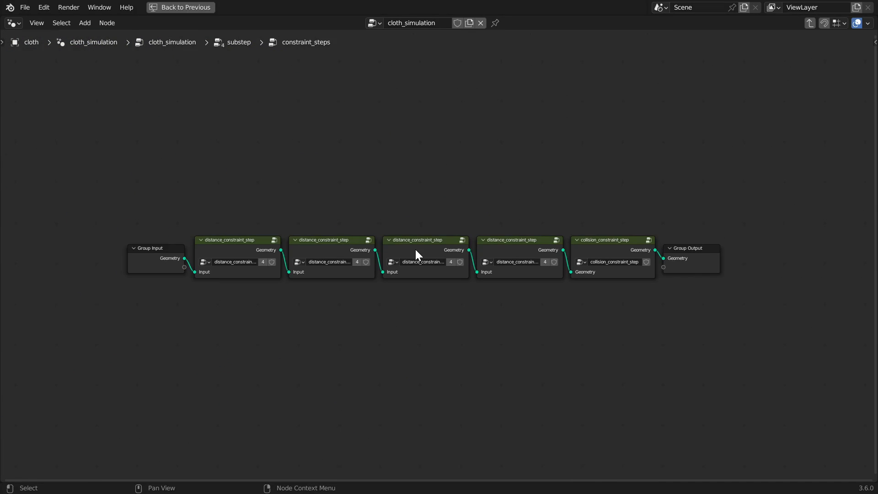
left_click(595, 248)
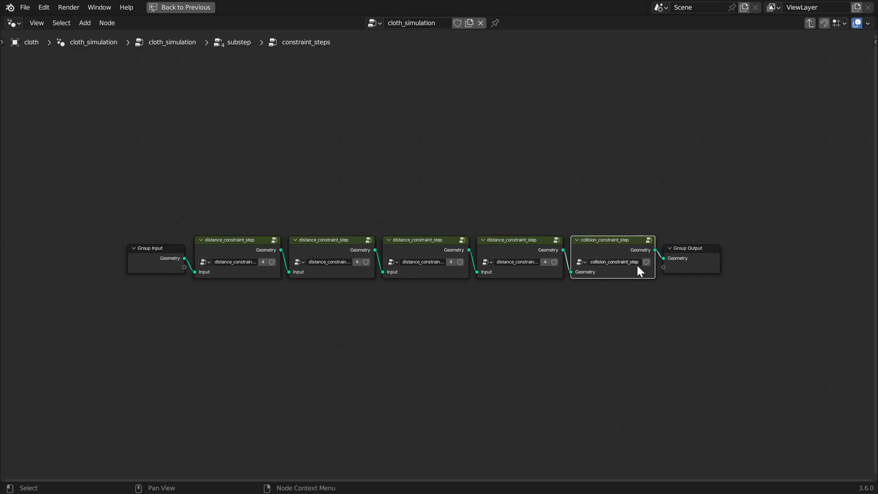
key("Tab")
Trace the nearest point's position from Index of Nearest through Sample Index, and with Position into the Distance node.
left_click(185, 320)
middle_click_drag(320, 325, 459, 323)
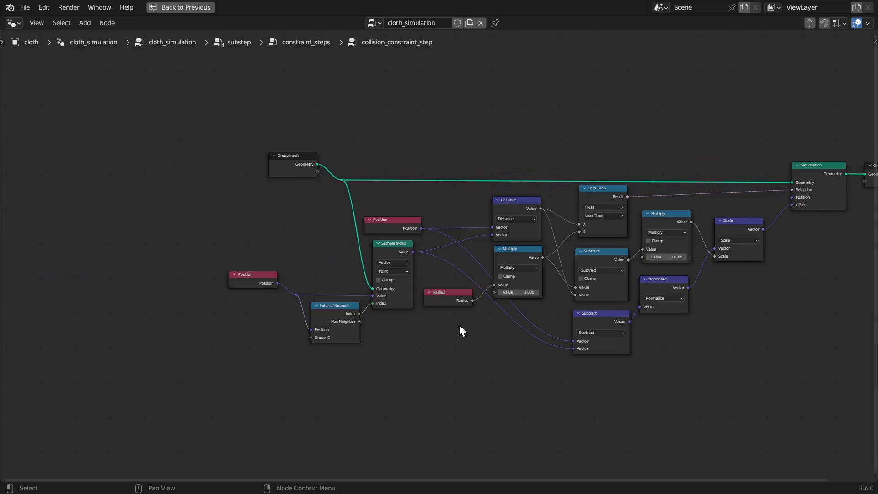
scroll(412, 325, "up", 2)
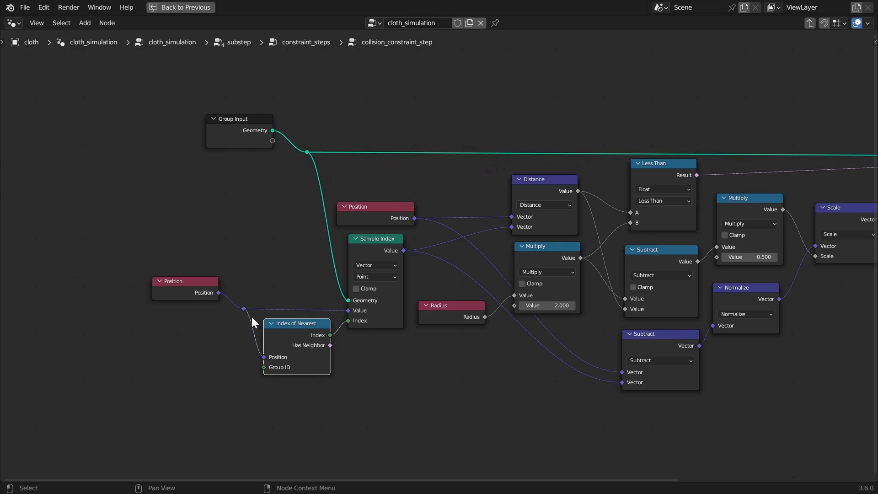
left_click(374, 245)
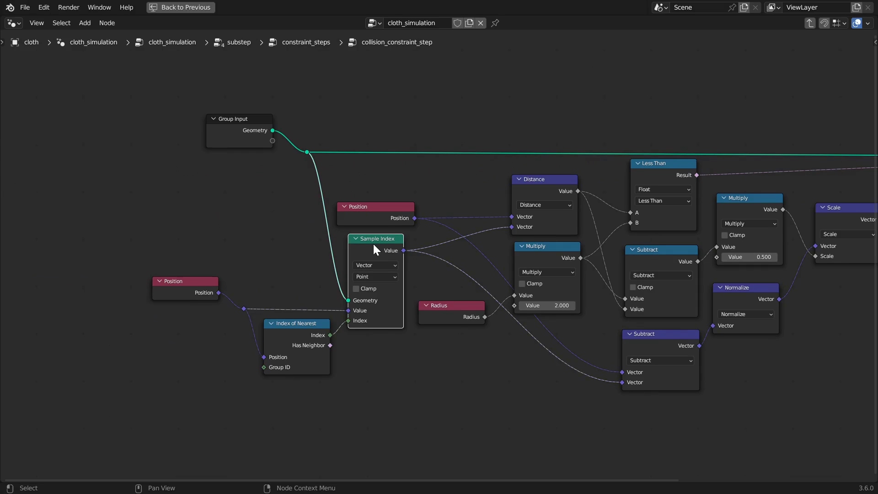
left_click(544, 193)
left_click(396, 215)
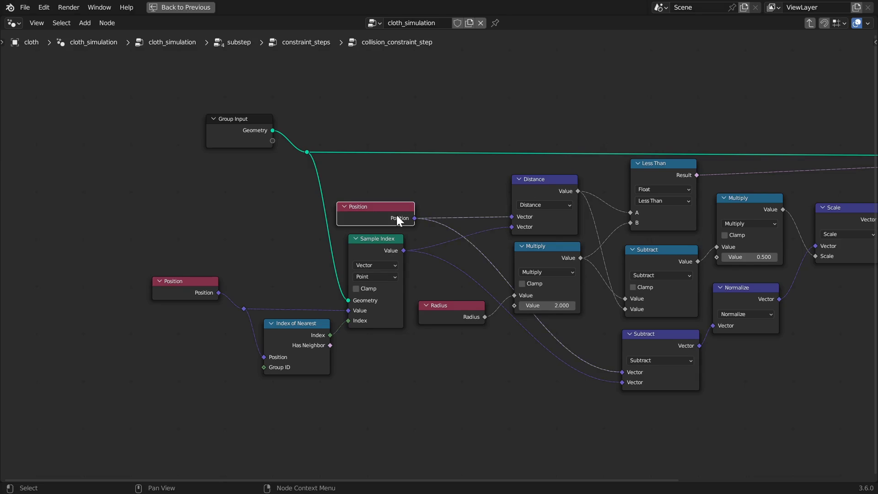
left_click(374, 251)
left_click(533, 186)
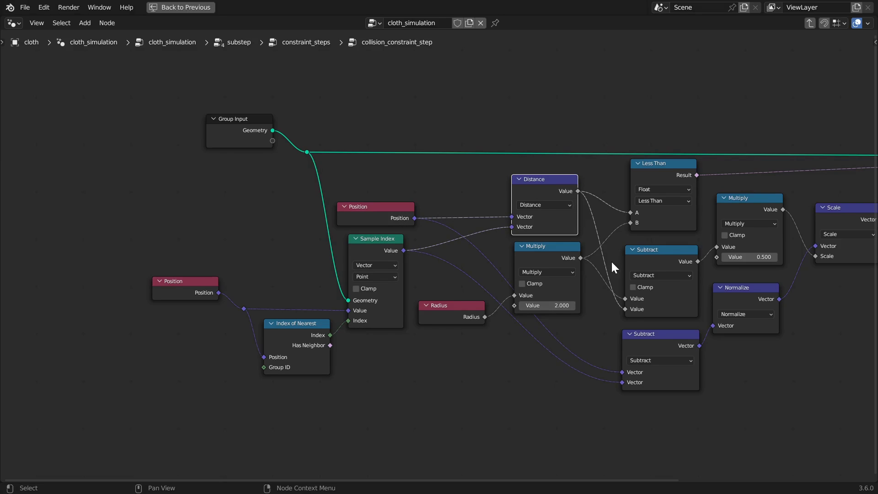
Examine the Less Than comparison between the point distance and the doubled radius that drives Set Position's selection.
middle_click_drag(611, 260, 534, 250)
left_click(596, 158)
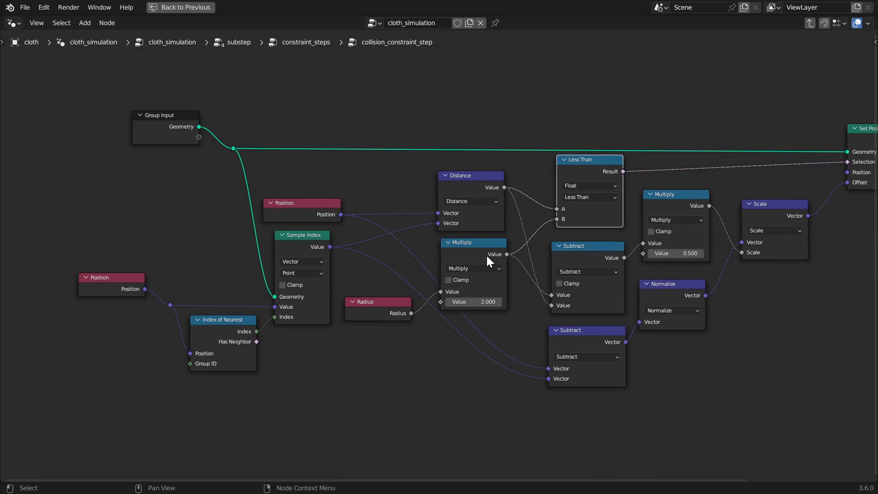
middle_click_drag(807, 355, 627, 332)
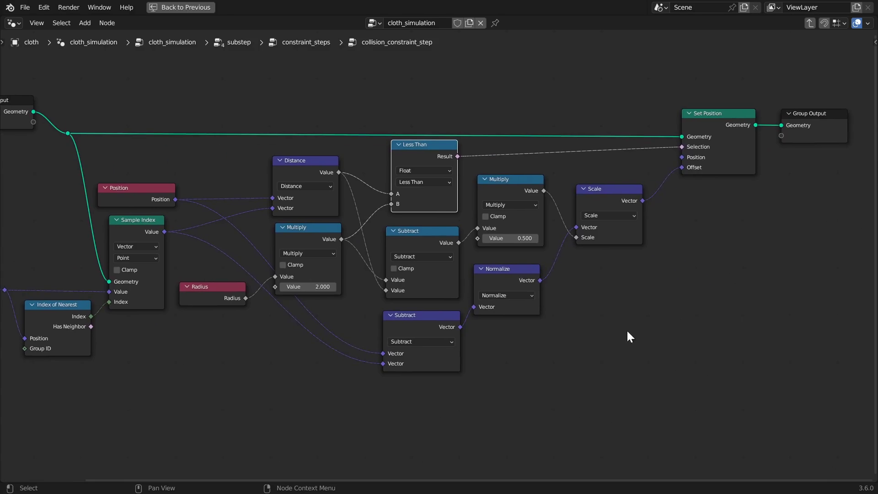
Trace the collision offset through the vector Subtract, Normalize, Multiply and Scale nodes to Set Position.
left_click(419, 330)
left_click(526, 267)
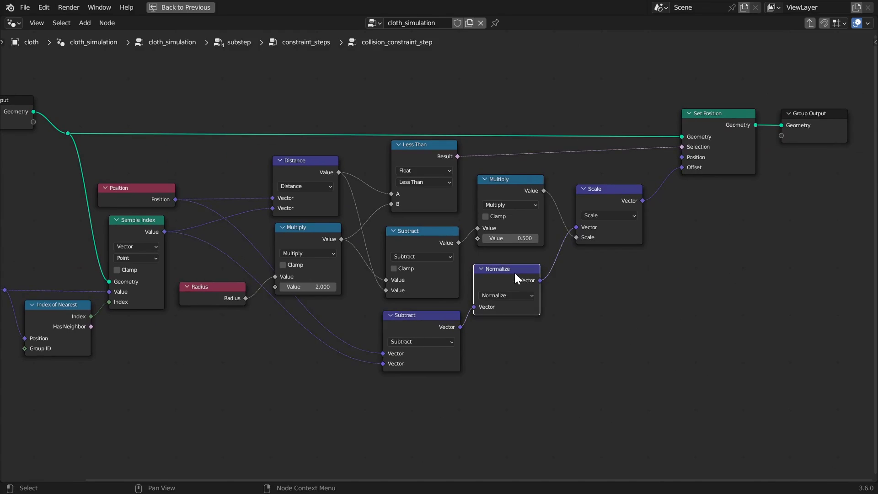
left_click(421, 326)
left_click(514, 269)
left_click(602, 196)
left_click(528, 185)
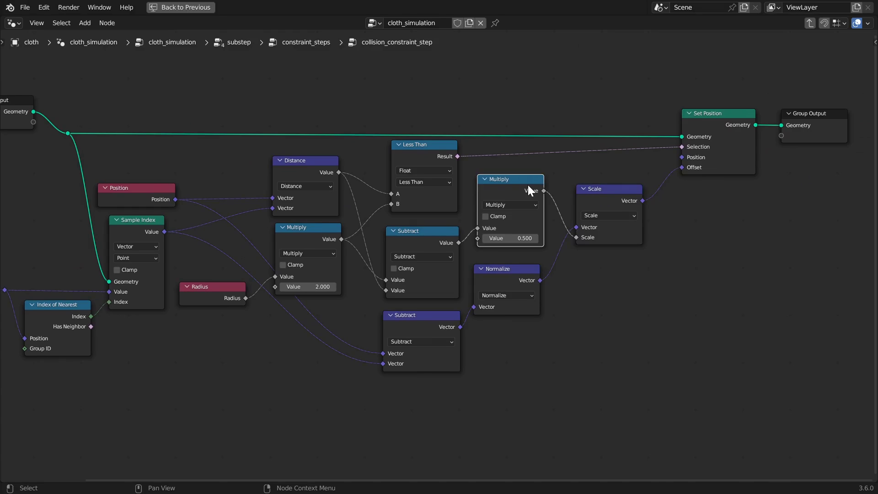
left_click(605, 200)
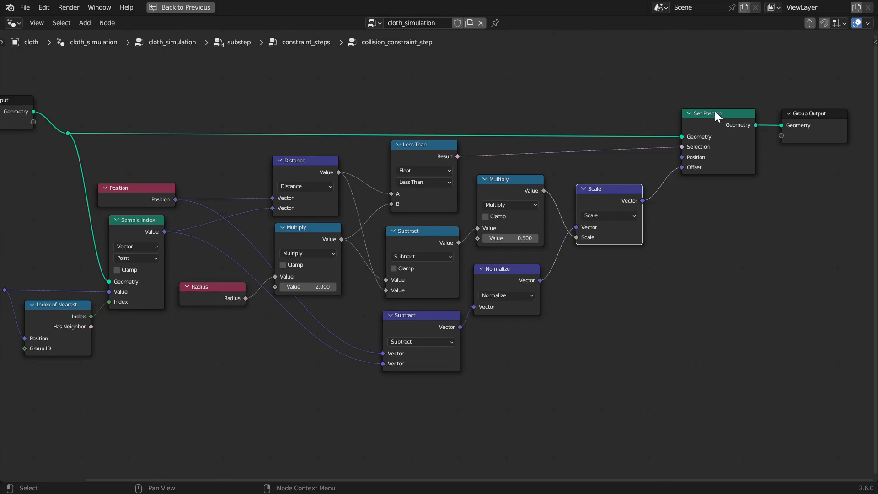
key("Home")
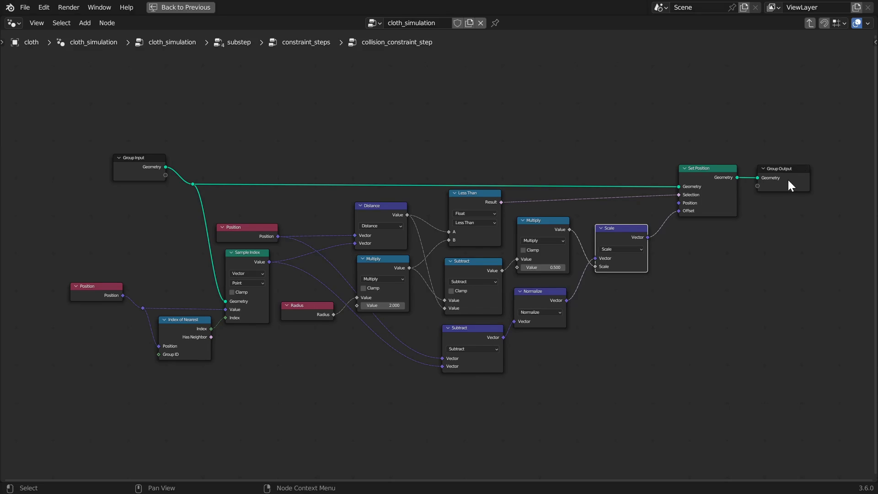
Return to the substep group and open its update_velocity group.
key("Tab")
key("Tab")
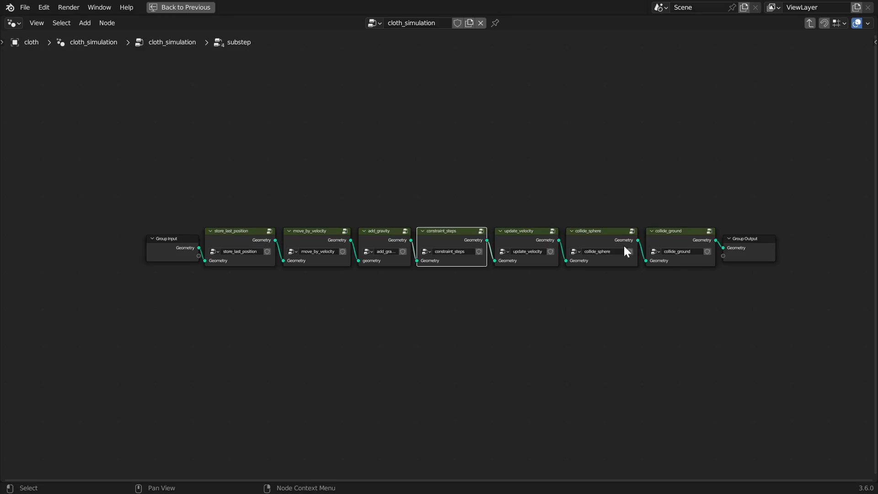
left_click(528, 242)
key("Tab")
key("Home")
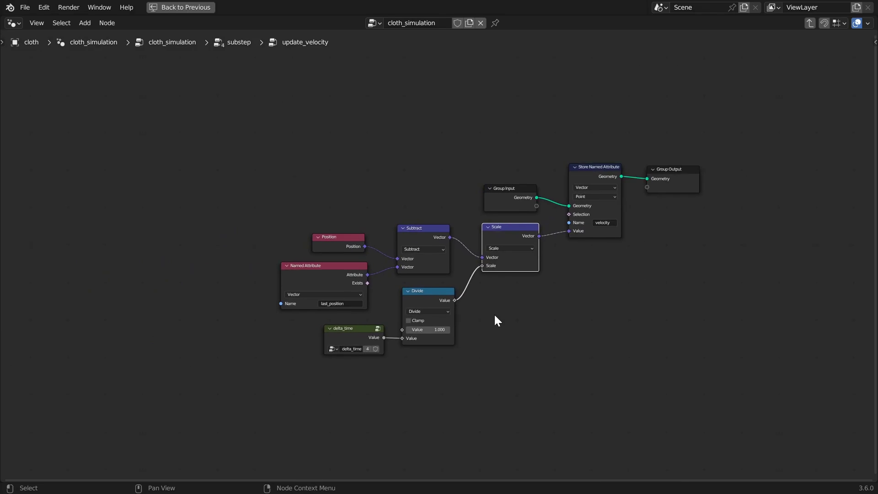
Trace Position, last_position and delta_time through Subtract, Divide and Scale to the stored velocity attribute and Group Output.
left_click(316, 240)
left_click(317, 273)
left_click(421, 232)
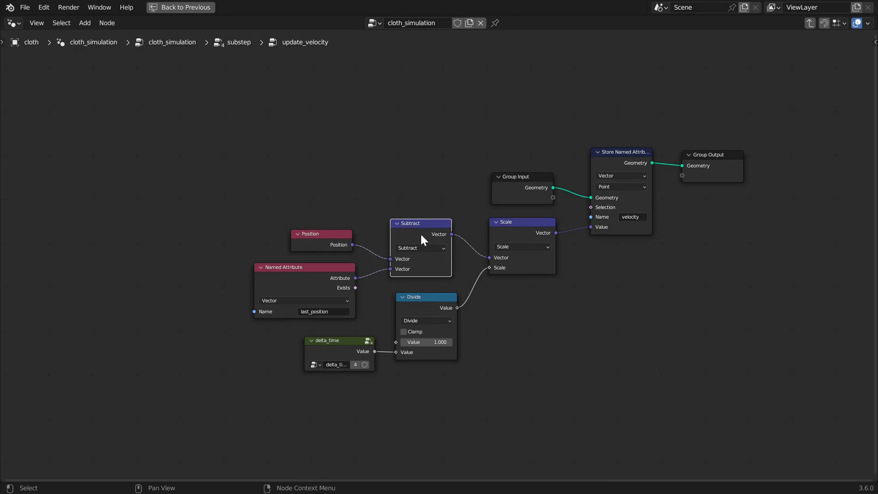
left_click(515, 234)
left_click(431, 295)
left_click(343, 352)
left_click(623, 151)
left_click(623, 153)
left_click(708, 166)
Go up to substep, reopen update_velocity, and examine its Divide and Group Output nodes again.
key("Tab")
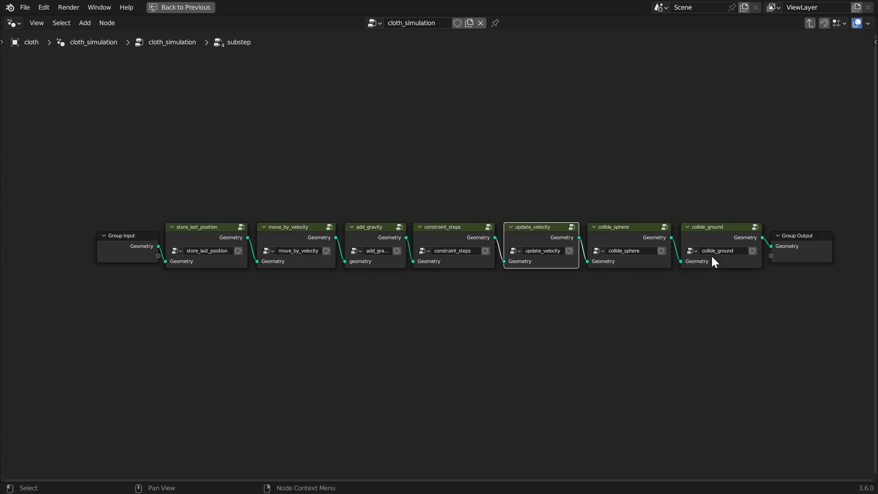
key("Tab")
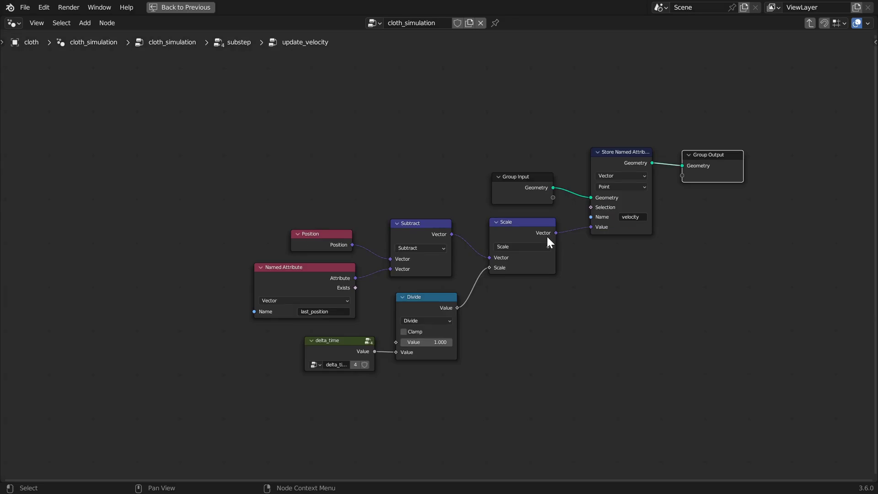
left_click(416, 303)
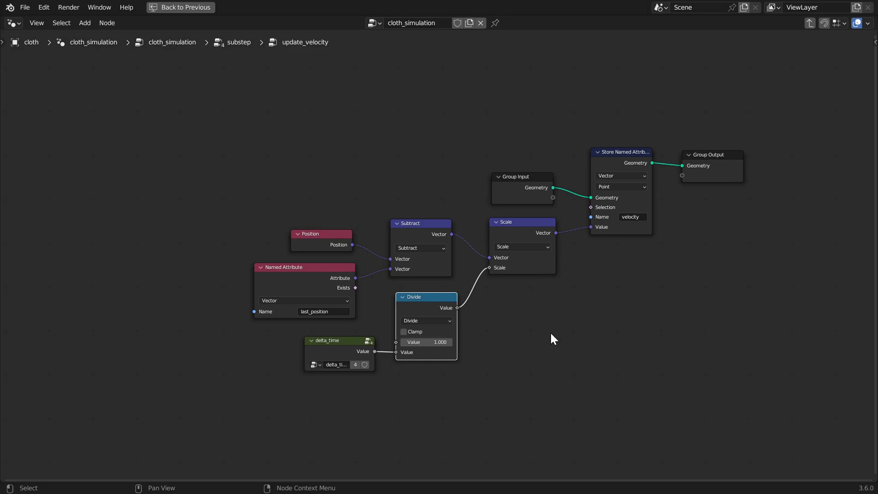
middle_click_drag(551, 333, 505, 338)
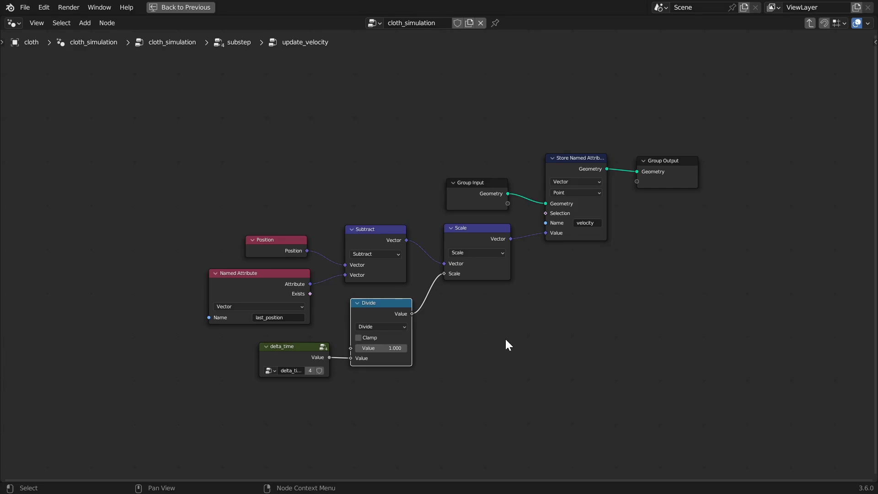
left_click(663, 183)
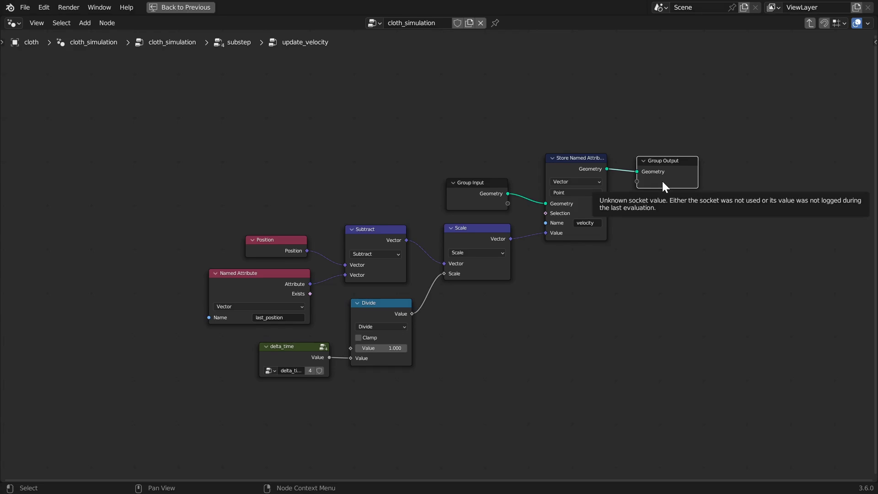
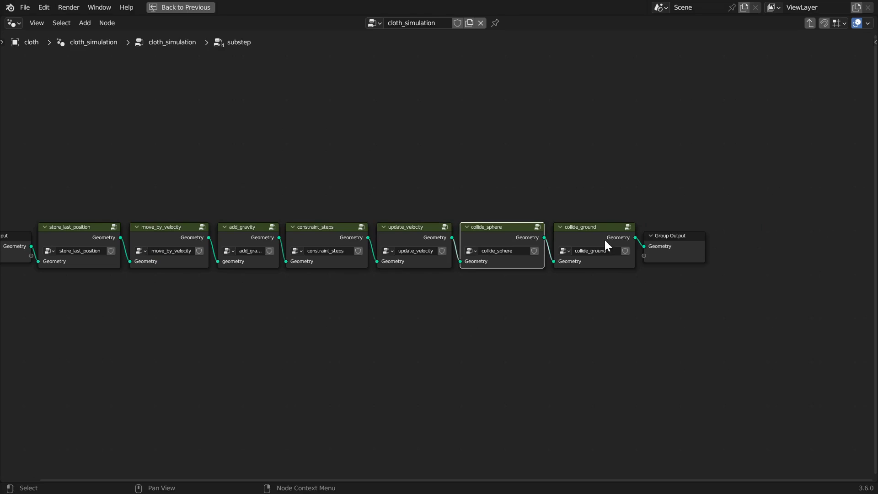
Select the collide_sphere group in substep and open it.
left_click(520, 239)
middle_click_drag(586, 289, 479, 305)
scroll(480, 307, "up", 2)
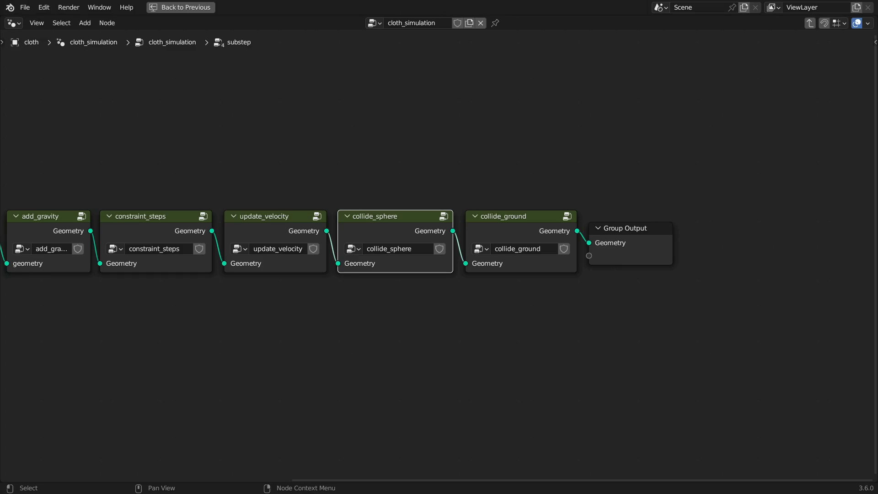
key("Tab")
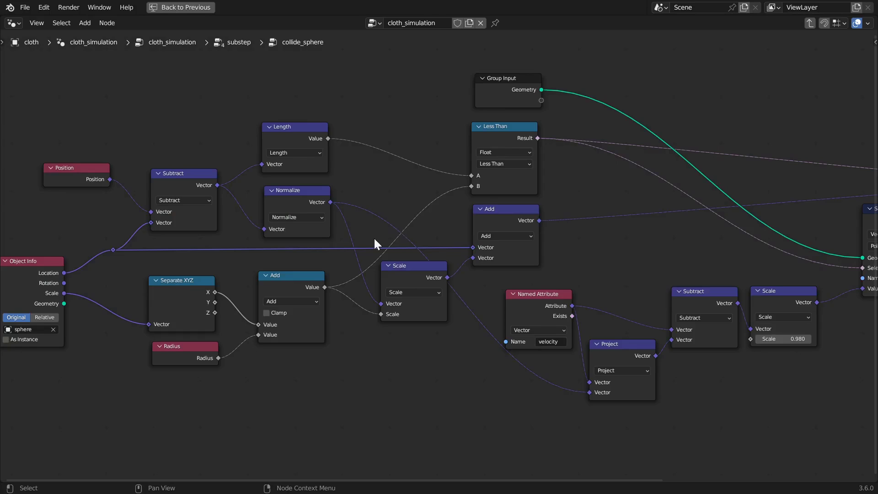
Examine collide_sphere's Length and Less Than check, and the Set Position node with its Add input.
left_click(512, 120)
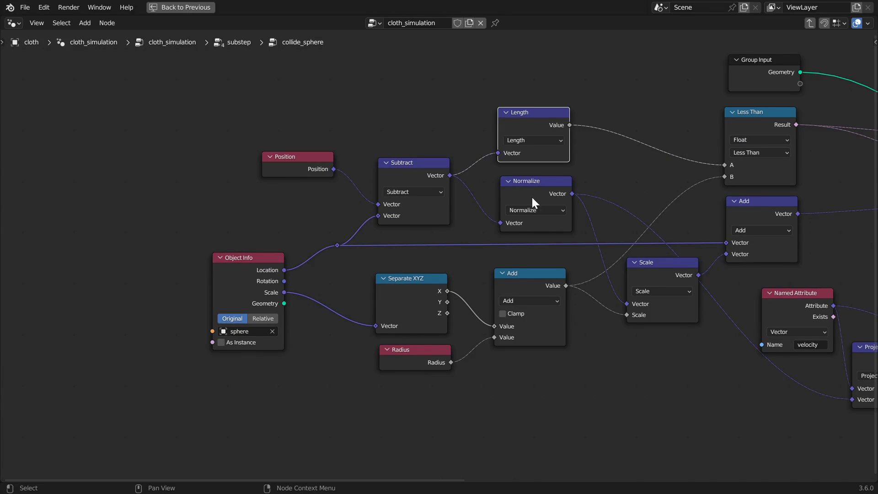
scroll(531, 197, "down", 6)
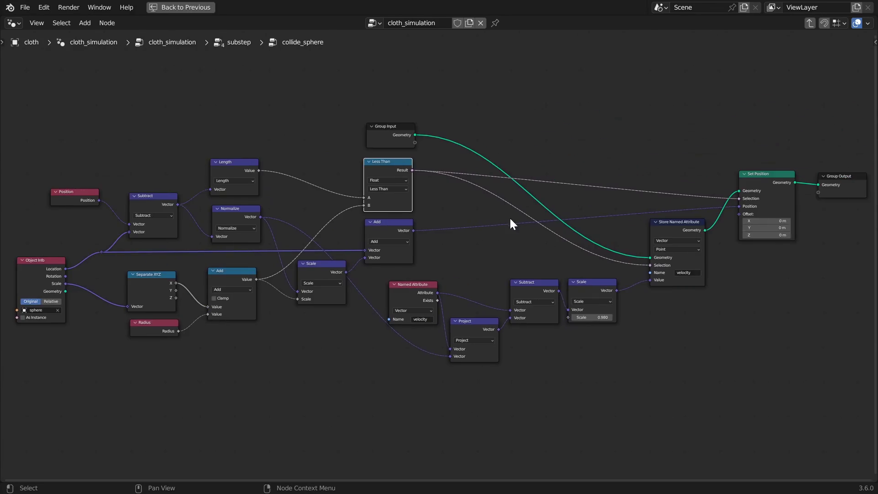
left_click(775, 171)
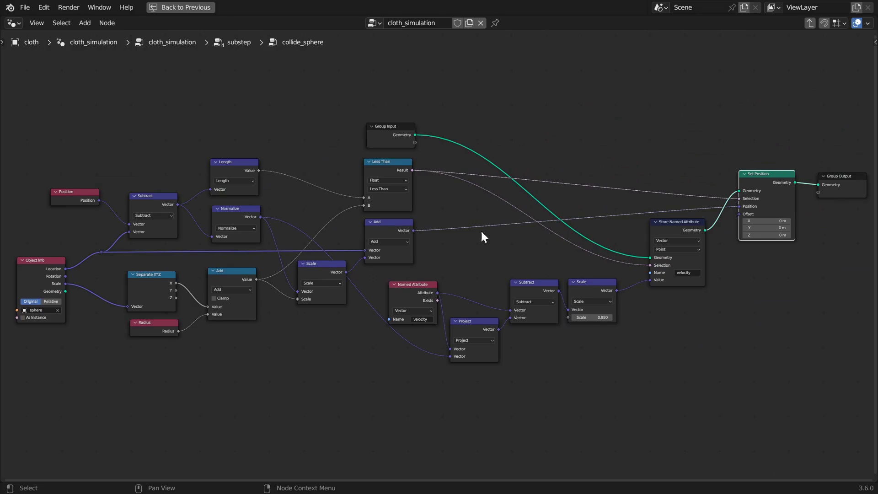
middle_click_drag(484, 239, 685, 238)
scroll(685, 242, "up", 1)
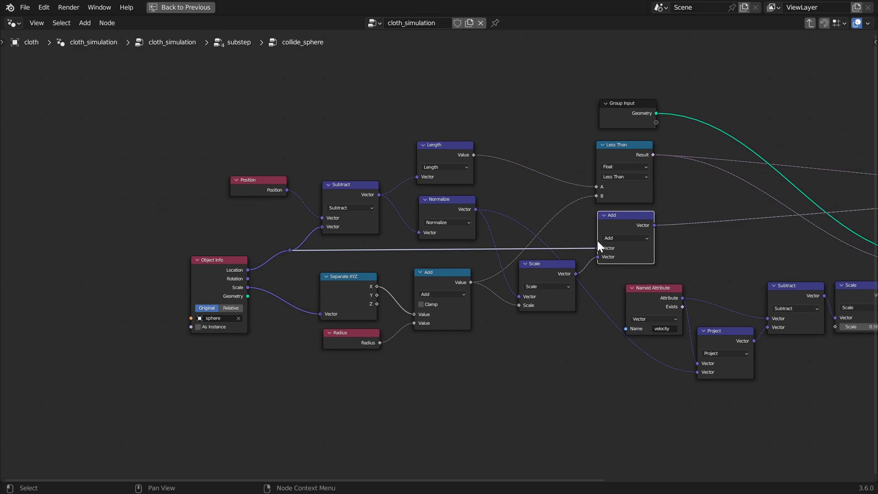
Examine the Scale and radius Add nodes behind the corrected position, and the velocity Named Attribute node.
left_click(547, 273)
left_click(443, 278)
middle_click_drag(528, 351, 432, 339, "ctrl")
scroll(482, 387, "up", 3)
scroll(264, 277, "up", 2)
left_click(265, 272)
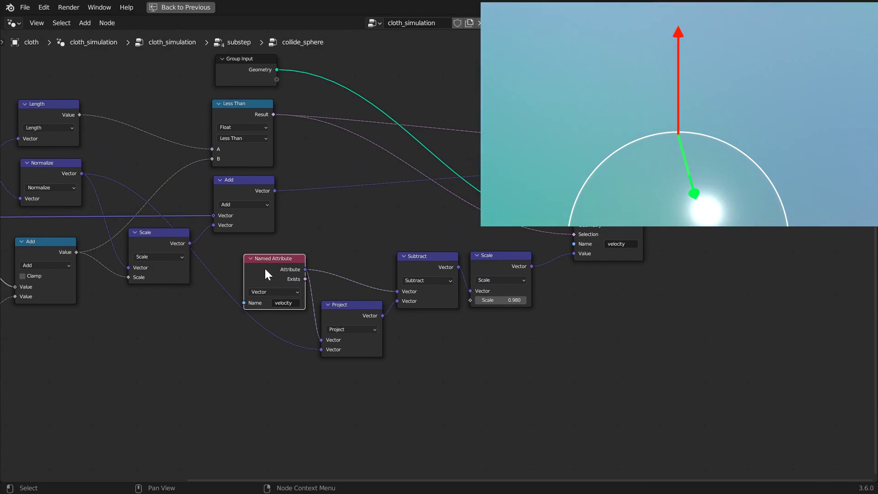
Examine the Project, Subtract and Scale nodes that correct the stored velocity in collide_sphere.
left_click(348, 323)
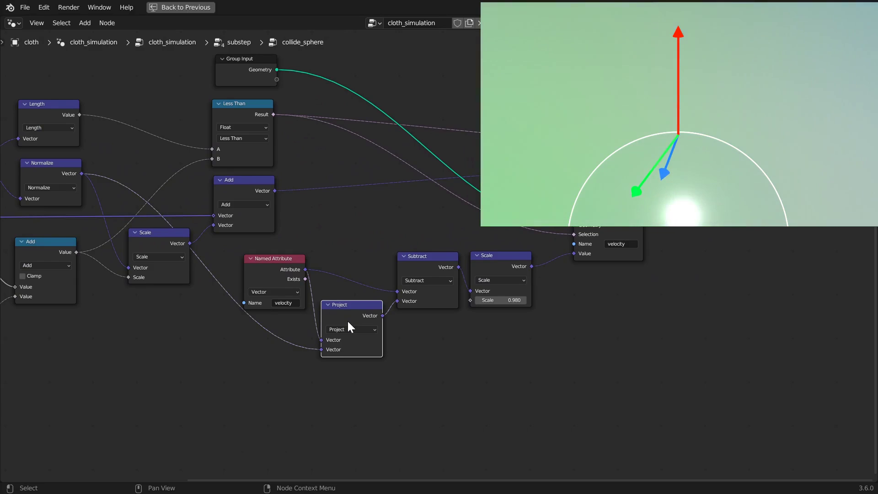
left_click(430, 265)
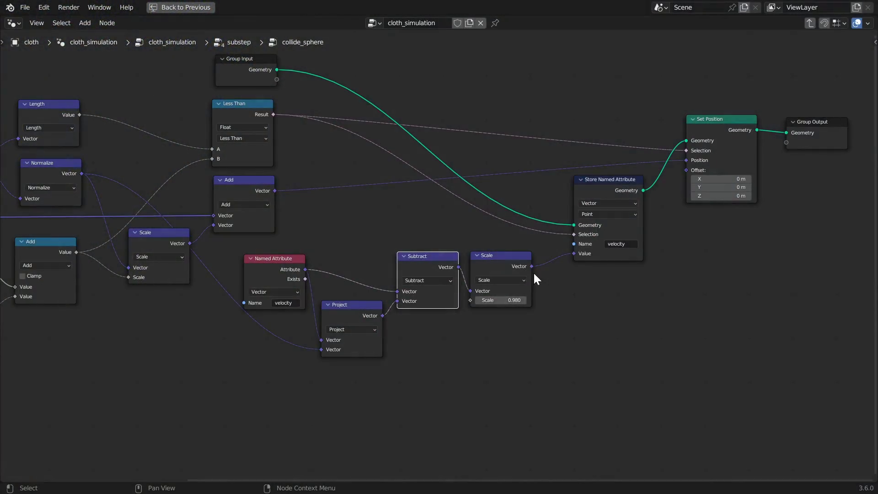
left_click(498, 265)
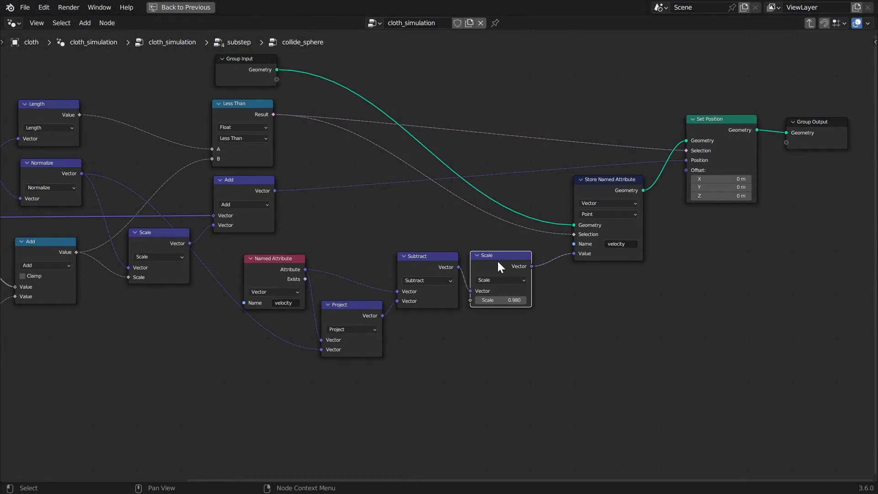
Go up to substep, select the collide_ground group and open it.
key("Home")
key("Tab")
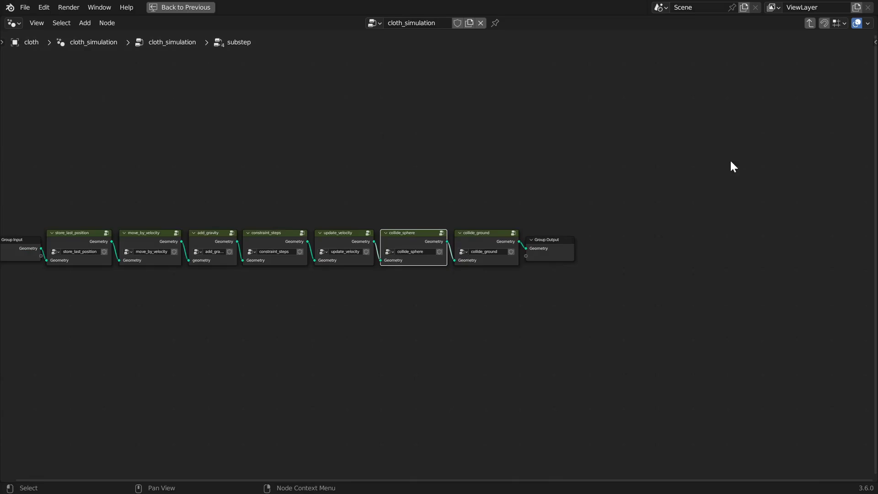
left_click(497, 243)
key("Tab")
scroll(389, 292, "down", 1)
middle_click_drag(219, 308, 464, 342)
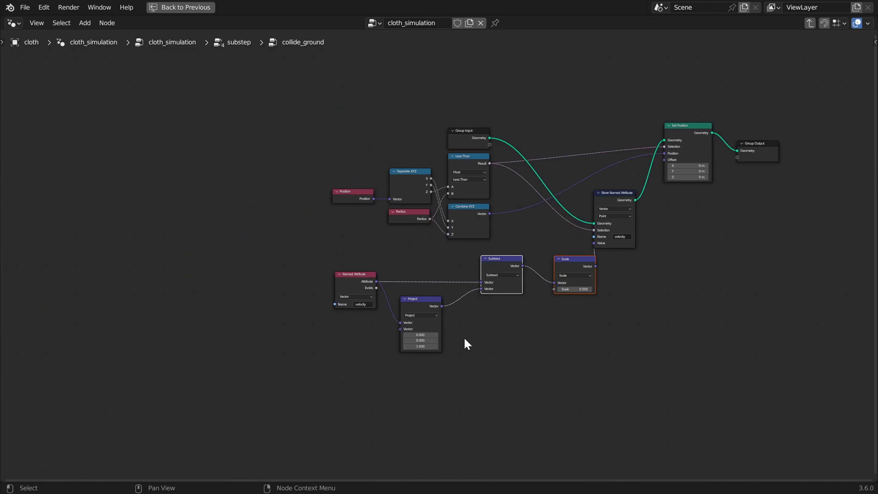
Examine collide_ground's Separate XYZ, Less Than, Radius, Set Position and Combine XYZ nodes.
scroll(426, 233, "up", 1)
left_click(402, 169)
left_click(465, 145)
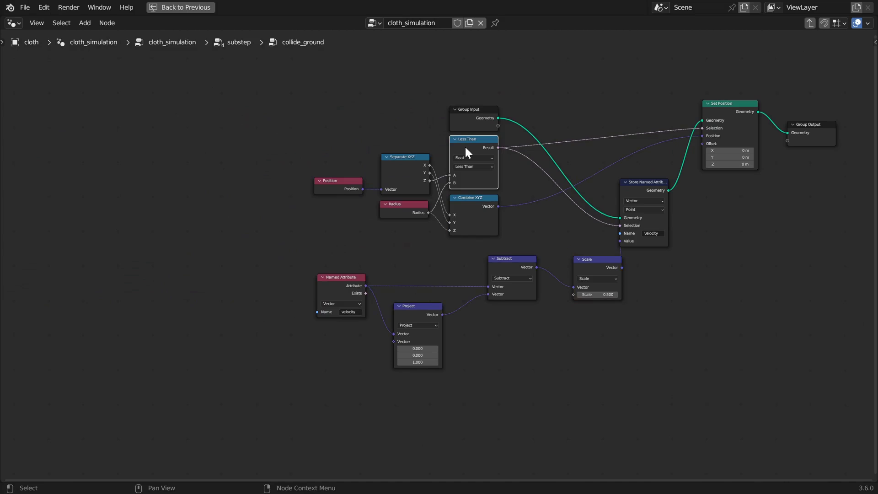
left_click(418, 210)
left_click(736, 107)
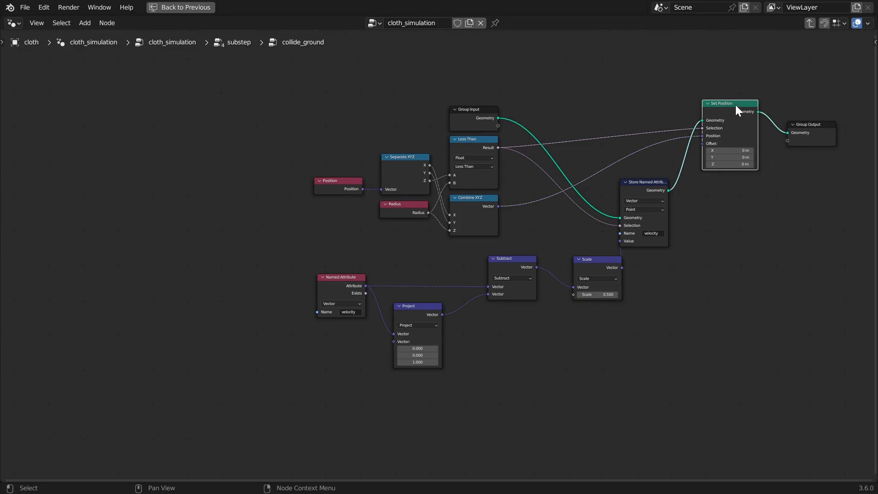
left_click(475, 201)
left_click(421, 207)
left_click(470, 205)
Tidy collide_ground by moving the Store Named Attribute, Scale, Subtract, Project and velocity Named Attribute nodes closer together.
scroll(594, 247, "right", 3)
scroll(614, 259, "up", 1)
left_click_drag(617, 186, 634, 183)
left_click_drag(562, 279, 554, 261)
left_click_drag(464, 264, 470, 260)
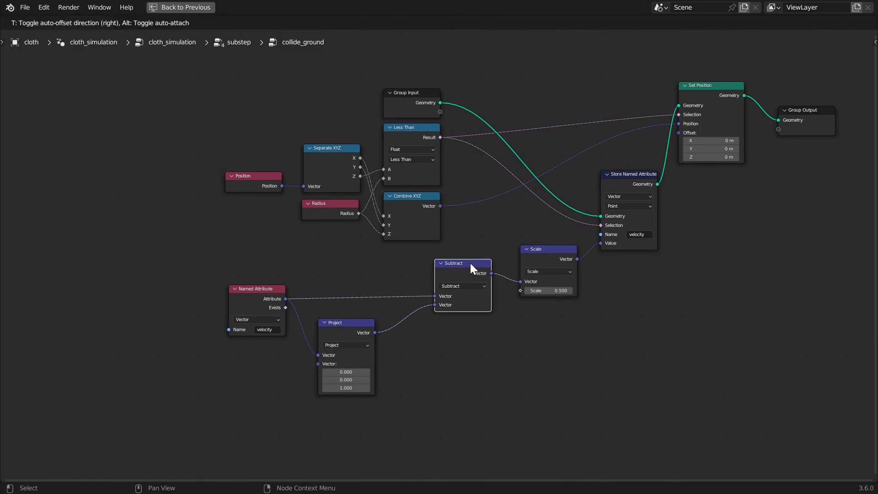
left_click_drag(352, 326, 372, 320)
left_click_drag(270, 288, 302, 279)
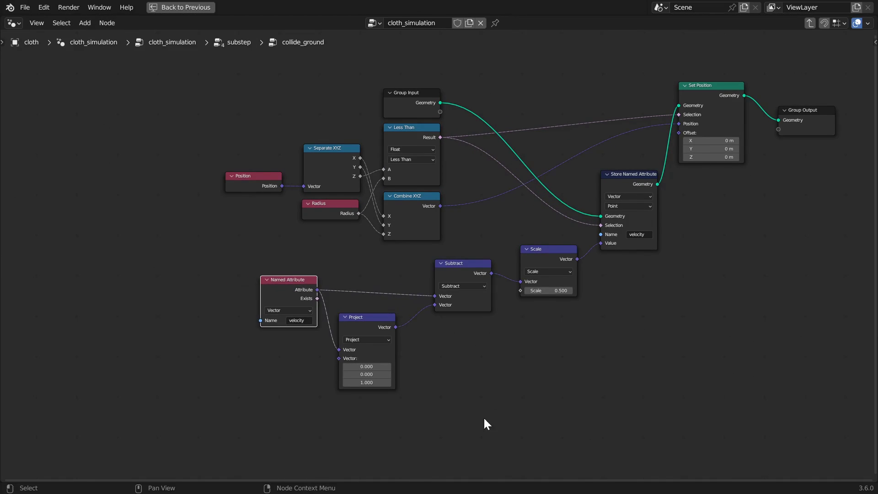
Examine collide_ground's Project, Subtract and Scale nodes that modify the velocity.
scroll(490, 411, "up", 1)
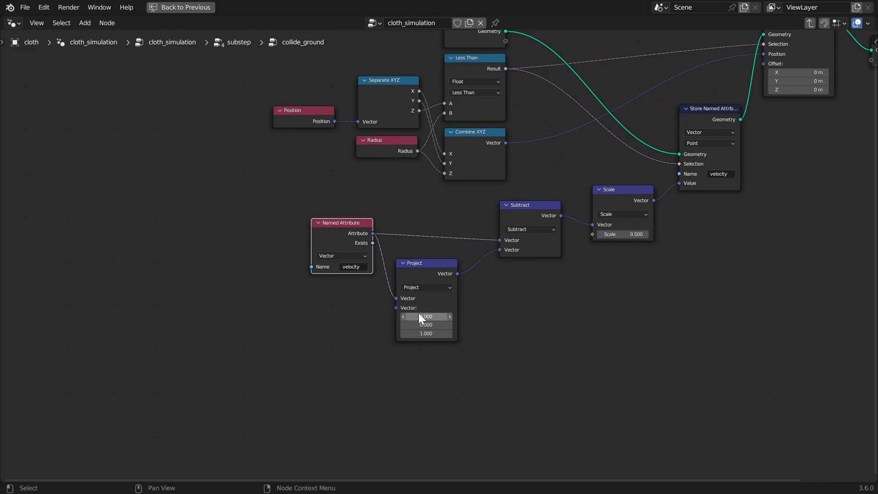
left_click(423, 275)
left_click(531, 210)
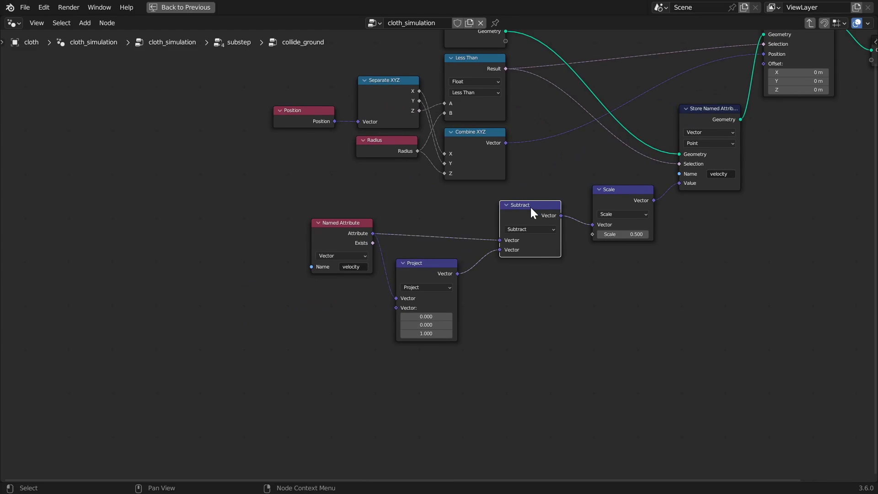
scroll(658, 256, "down", 1)
middle_click_drag(666, 241, 519, 315)
scroll(464, 327, "up", 1)
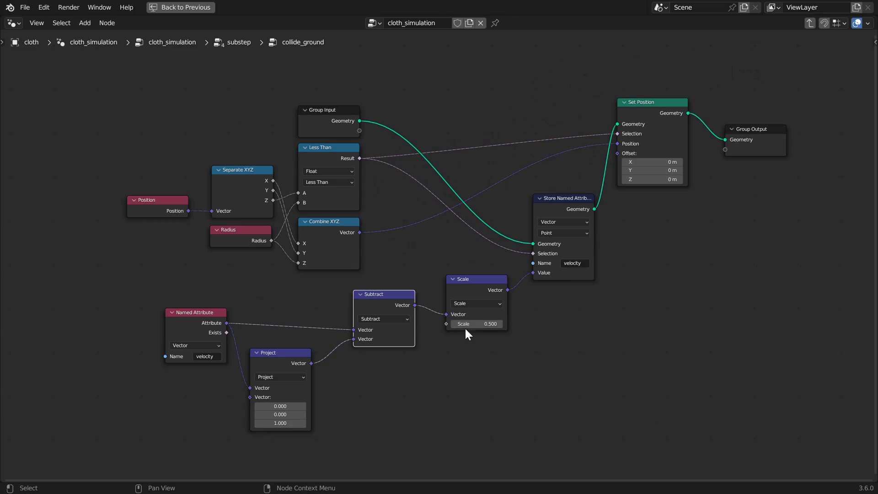
left_click(469, 283)
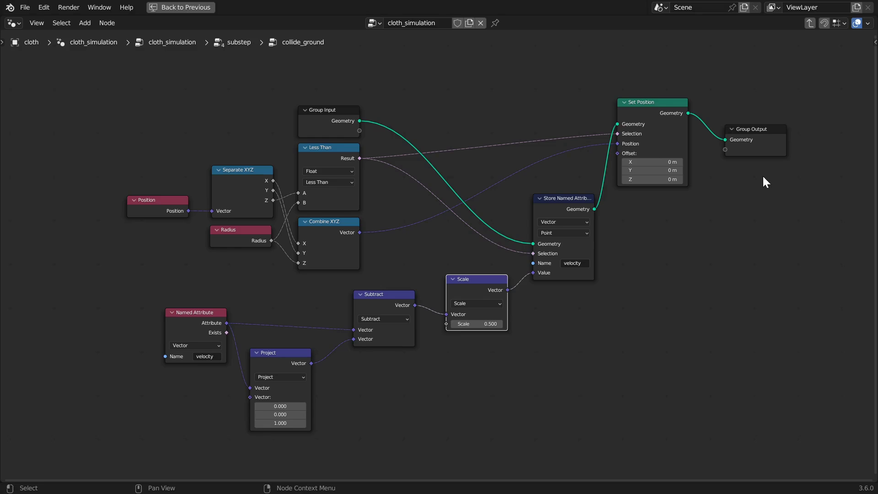
Leave collide_ground and substep for the main cloth_simulation tree, and examine the Set Material node.
left_click(753, 130)
key("Tab")
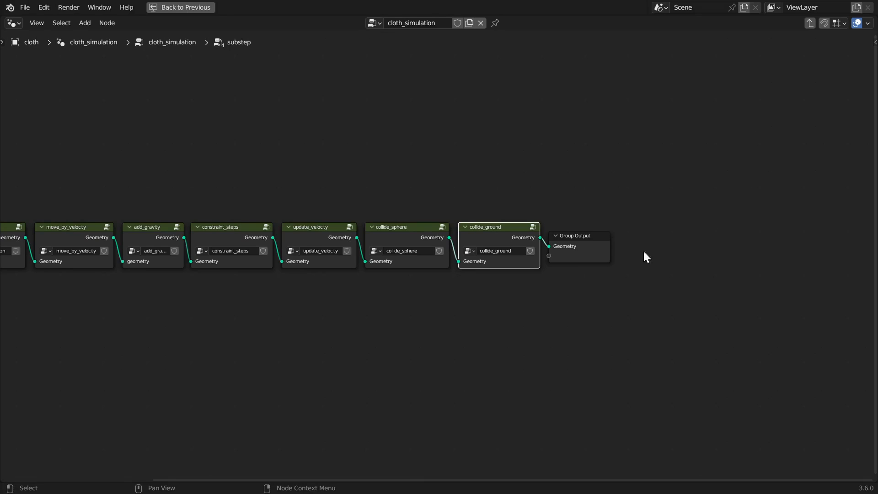
key("Tab")
scroll(505, 288, "down", 2)
scroll(443, 273, "up", 2)
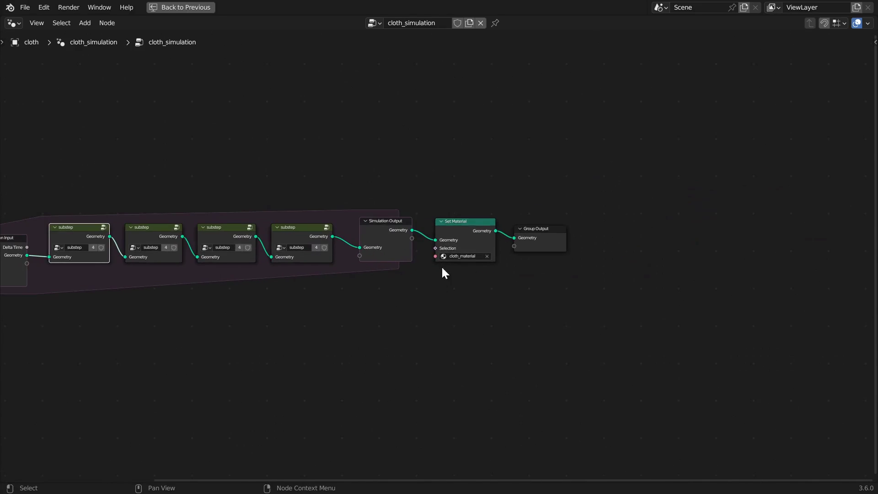
scroll(441, 256, "up", 2)
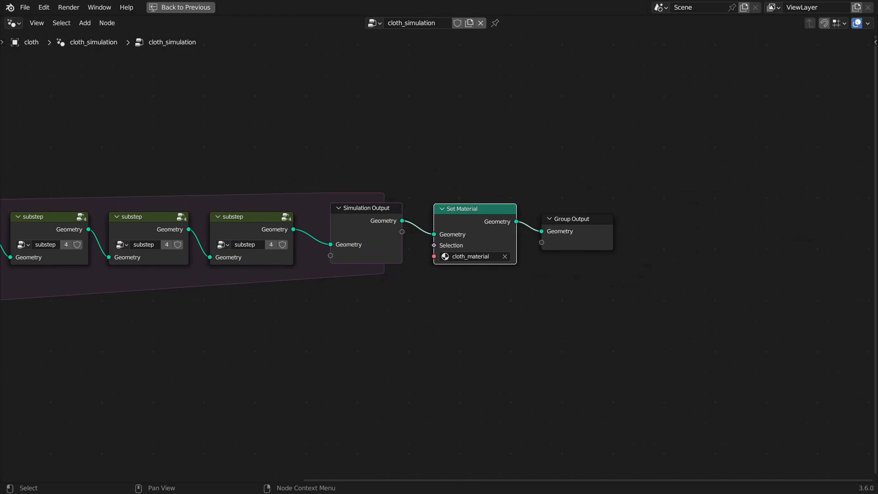
Switch to the shader editor and examine cloth_material's Attribute, Scale, Subtract, Voronoi Texture and Separate Color nodes.
key("shift+F3")
left_click(66, 319)
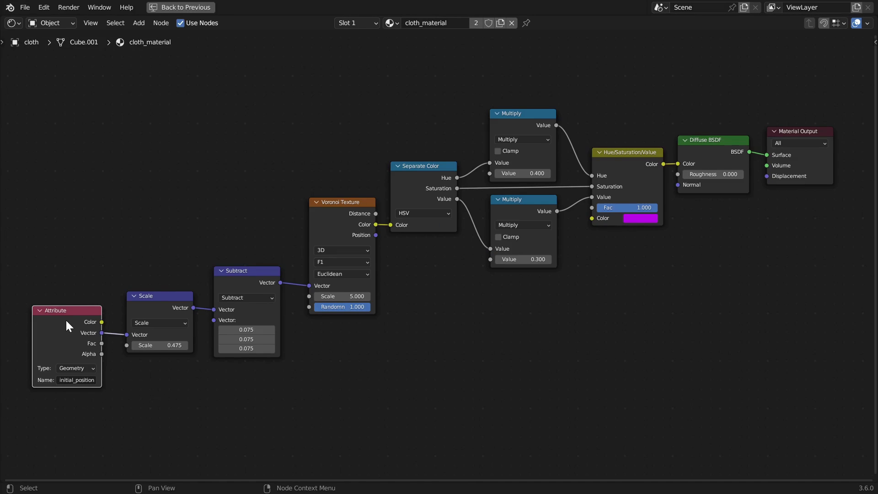
left_click(143, 303)
left_click(221, 290)
left_click(351, 209)
left_click_drag(344, 210, 338, 212)
left_click(404, 184)
Examine cloth_material's two Multiply nodes, the Hue/Saturation/Value node and the Diffuse BSDF.
left_click(520, 118)
left_click(519, 202)
left_click(630, 158)
left_click(731, 143)
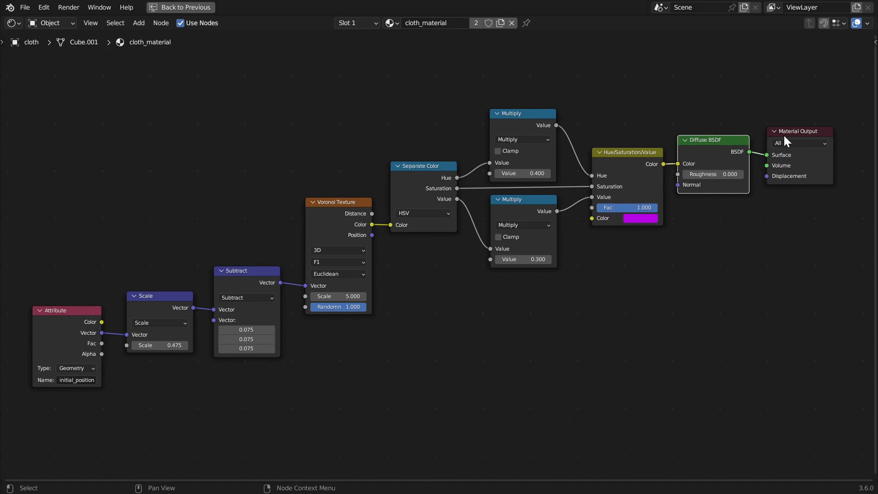
Restore the full Layout workspace from the maximized editor and go through the sun lights, ending on sun.002.
middle_click_drag(761, 250, 618, 285)
key("ctrl+space")
left_click(764, 129)
left_click(764, 149)
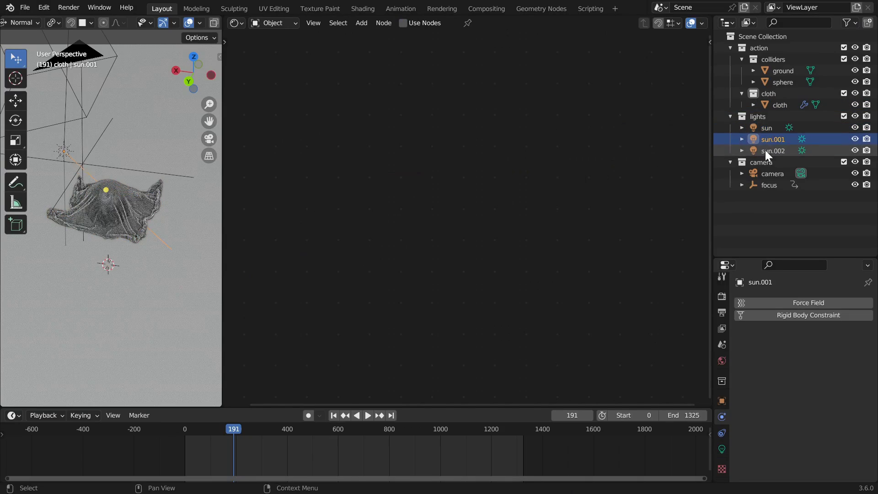
Switch the 3D viewport to rendered shading and view the cloth from farther away.
key("z")
left_click(75, 203)
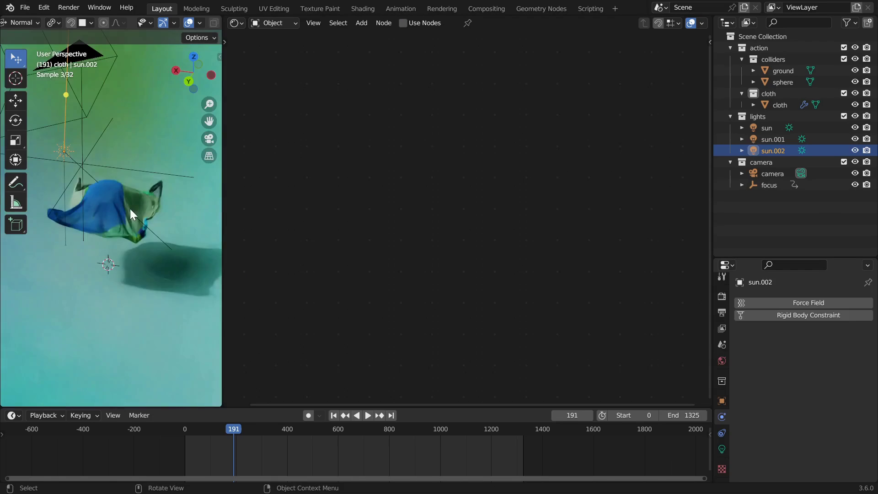
scroll(130, 206, "down", 3)
mouse_move(125, 209)
middle_mouse_down()
mouse_move(180, 178)
mouse_move(213, 176)
mouse_move(205, 203)
mouse_move(131, 218)
middle_mouse_up()
Select the ground plane and examine ground_material's splotchy_background group with its Geometry and Vector Transform inputs.
left_click(130, 264)
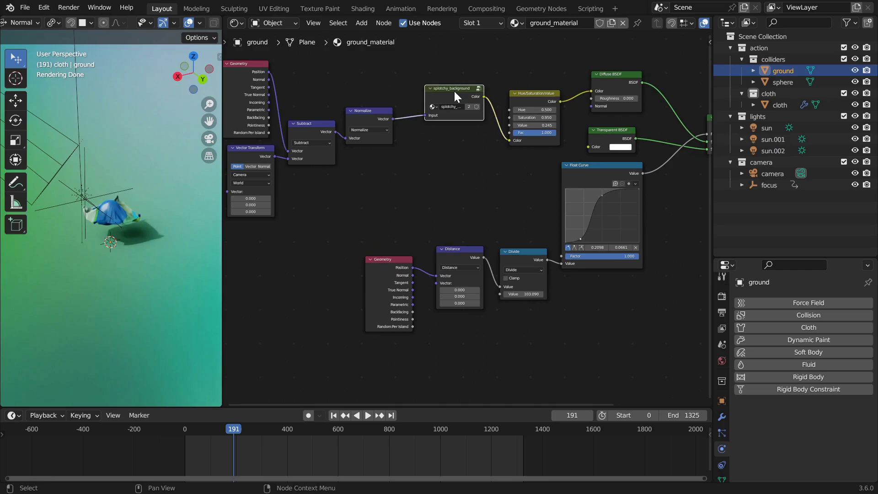
scroll(466, 253, "up", 3)
scroll(439, 283, "down", 3)
scroll(471, 295, "up", 2)
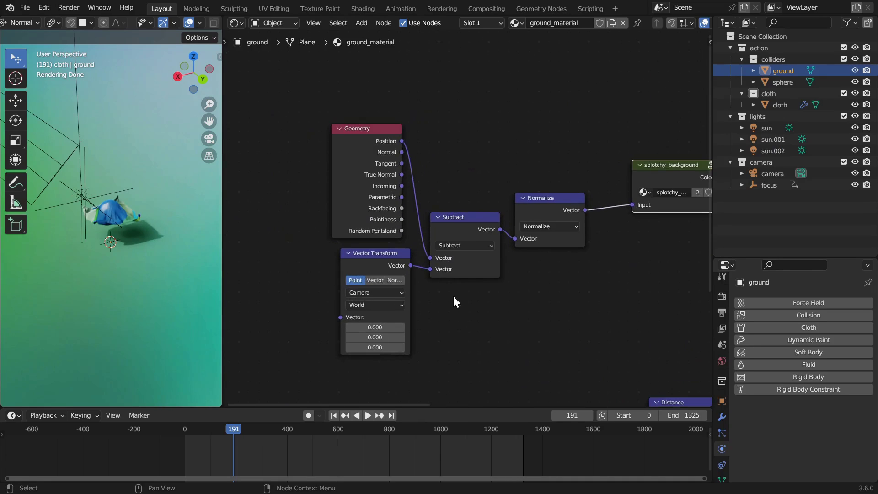
Examine ground_material's Subtract, Hue/Saturation/Value and Diffuse BSDF nodes, and look at the rendered ground around the cloth.
left_click(451, 229)
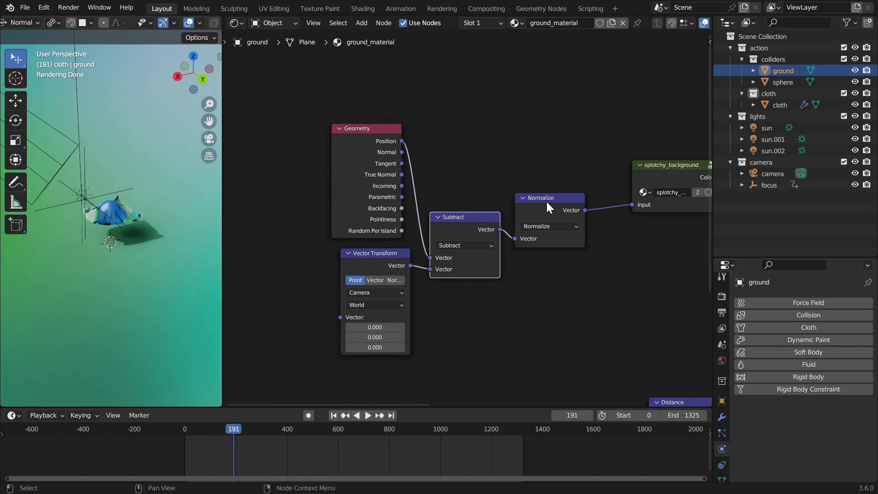
scroll(635, 271, "down", 2)
middle_click_drag(635, 270, 460, 157)
left_click_drag(482, 144, 477, 138)
left_click(582, 122)
scroll(125, 281, "up", 3)
middle_click_drag(126, 281, 147, 259)
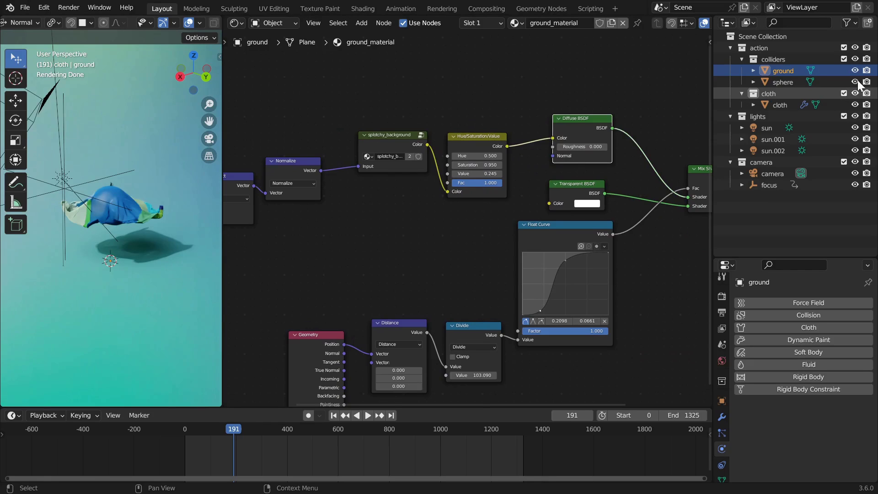
Examine ground_material's distance-based fade through the Geometry, Distance, Divide and Float Curve nodes into the Mix Shader.
middle_click_drag(646, 188, 526, 158)
scroll(527, 158, "down", 1)
middle_click_drag(338, 249, 566, 180)
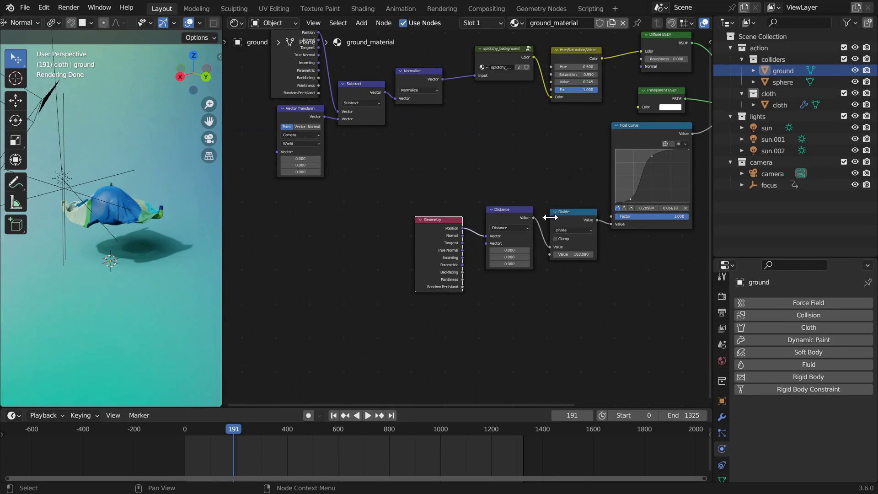
scroll(596, 231, "down", 1)
middle_click_drag(596, 231, 464, 272)
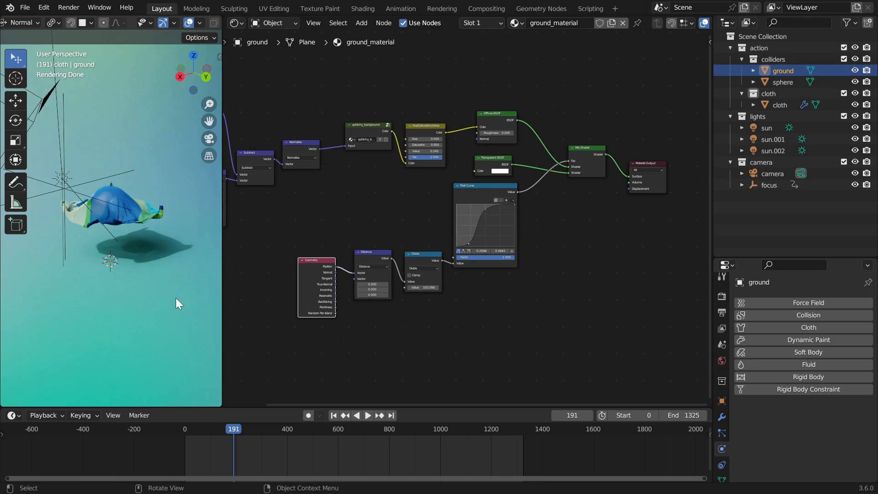
Widen the 3D viewport beside the shader editor to inspect the rendered ground and cloth.
left_click_drag(220, 289, 341, 293)
scroll(238, 289, "up", 2)
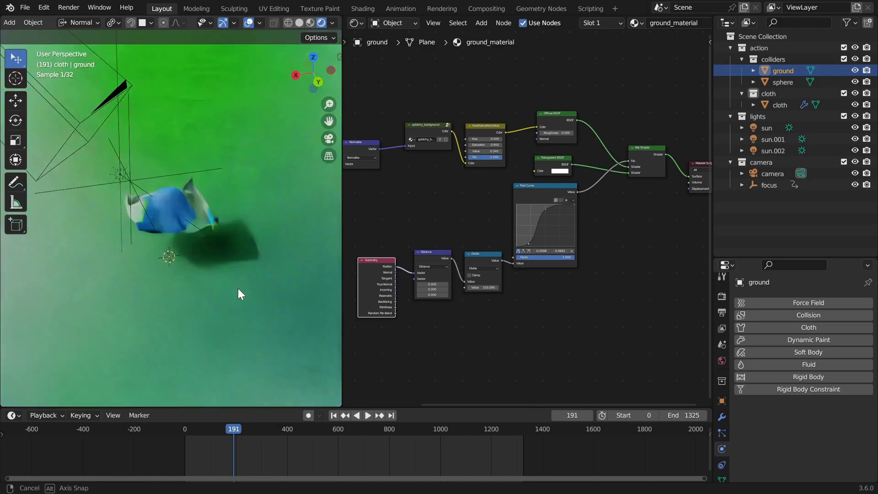